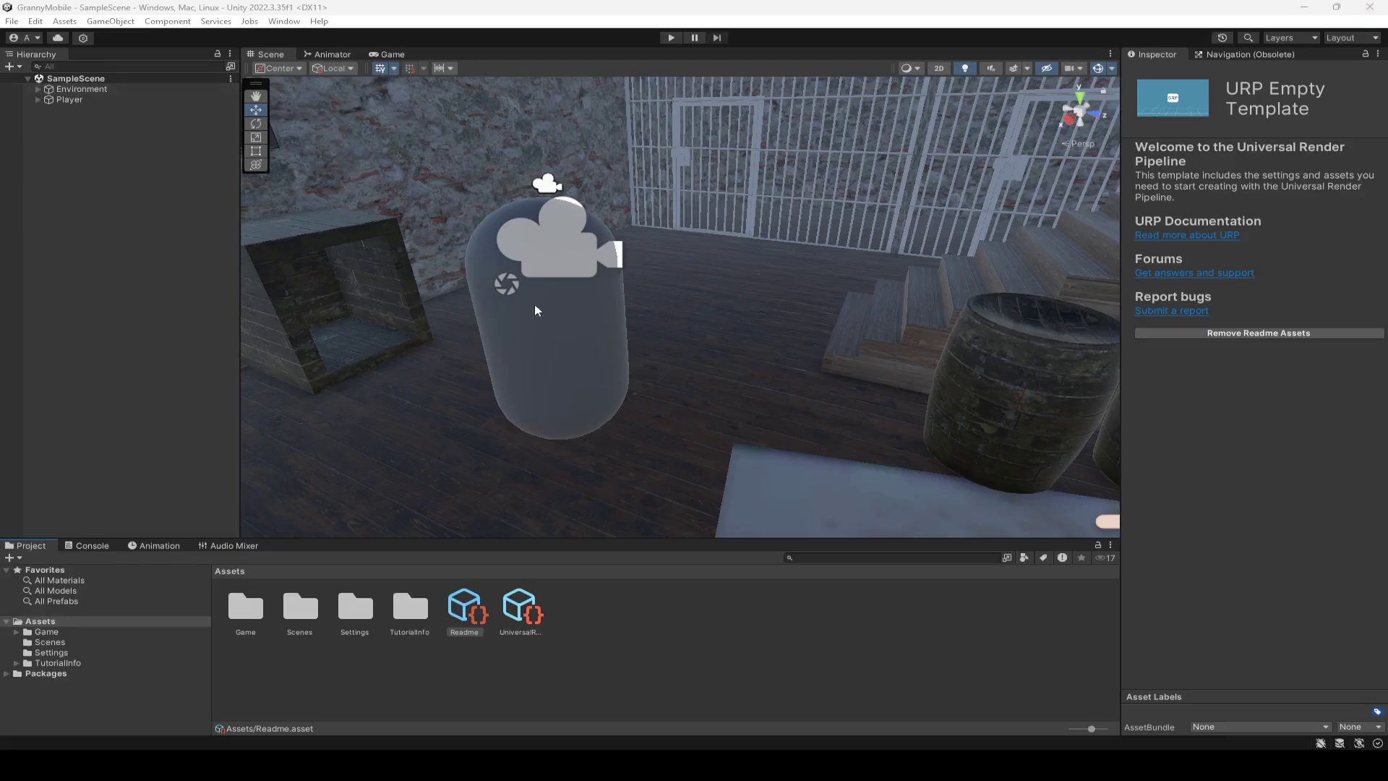
Step: Open the Assets/Game/asset_store/key_lock/prefab folder in the Project panel
right_drag(540, 304, 713, 386)
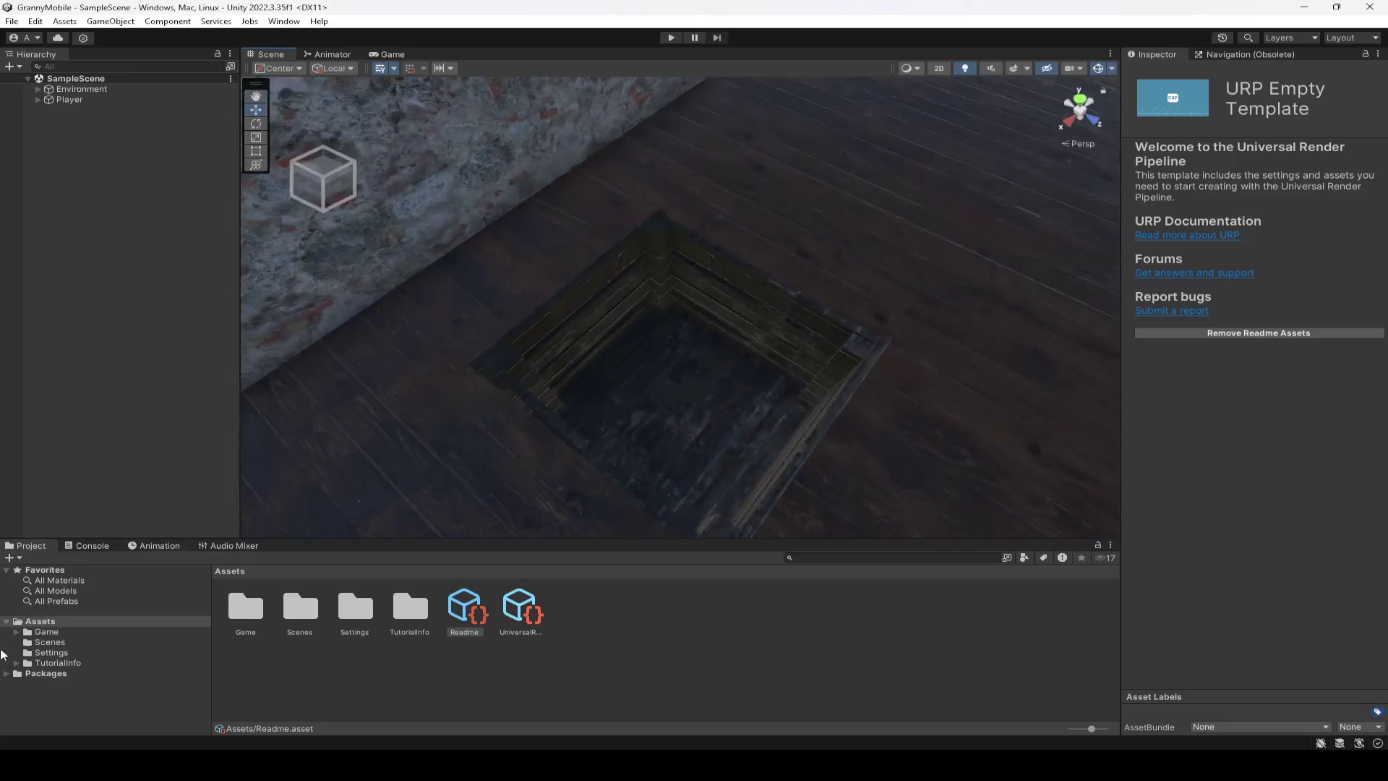
click(49, 634)
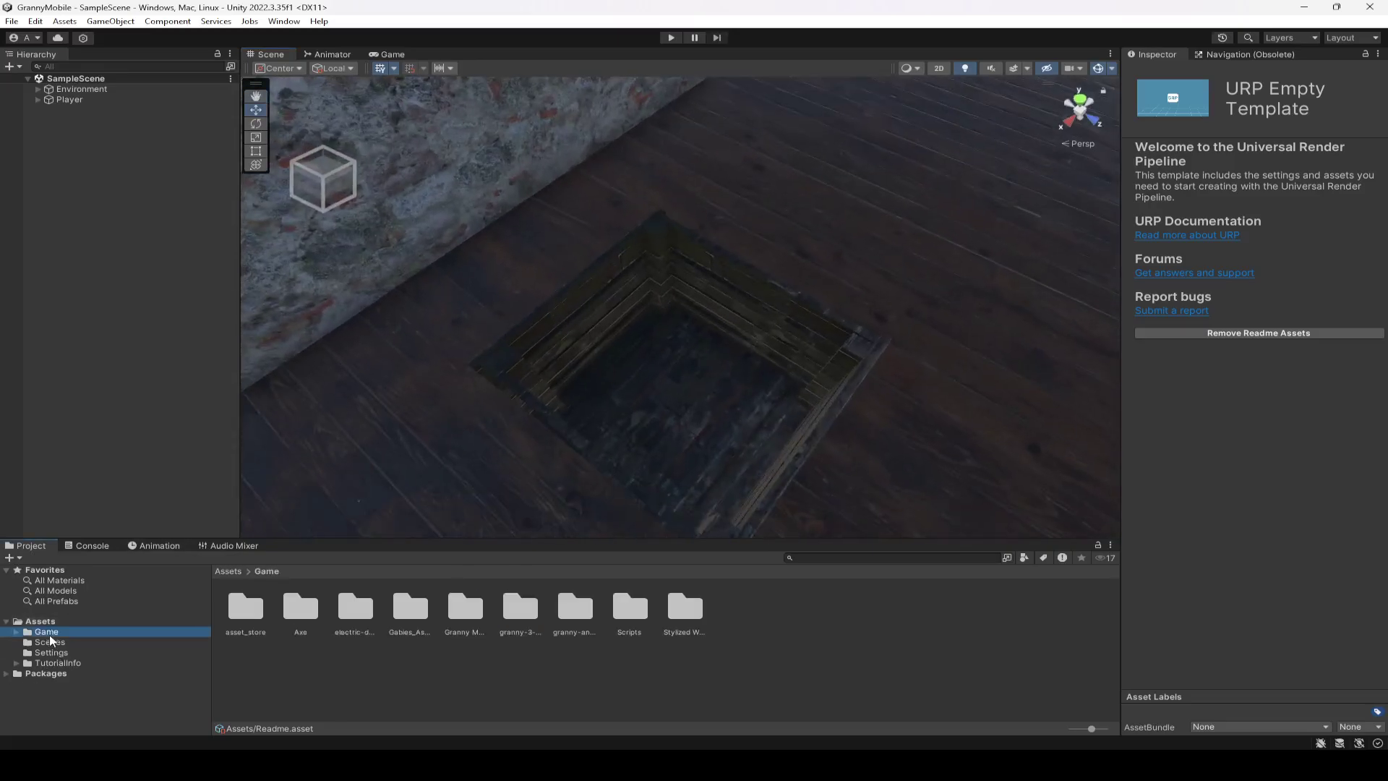
double_click(250, 613)
double_click(254, 620)
double_click(354, 611)
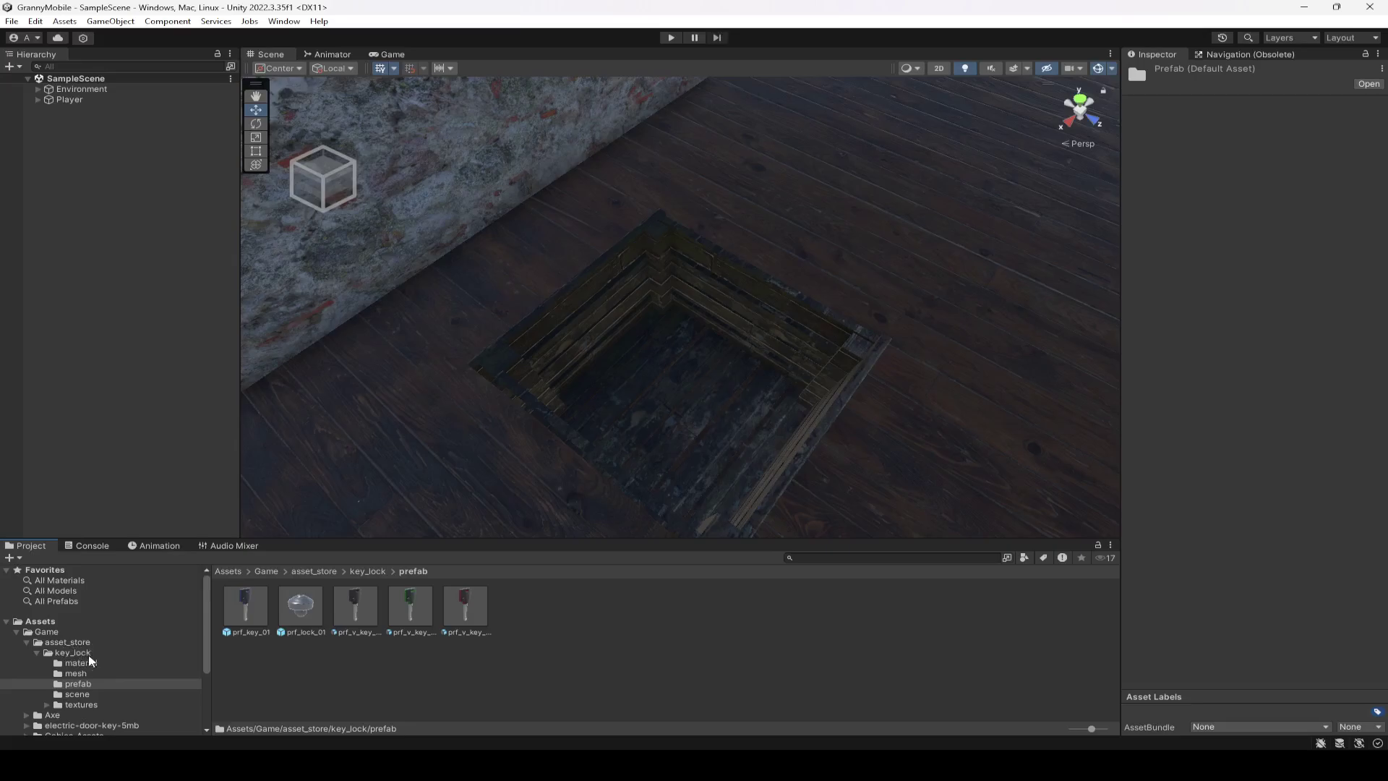
Step: Drag the prf_v_key_02 prefab into the scene, placing it inside the floor hole
click(252, 614)
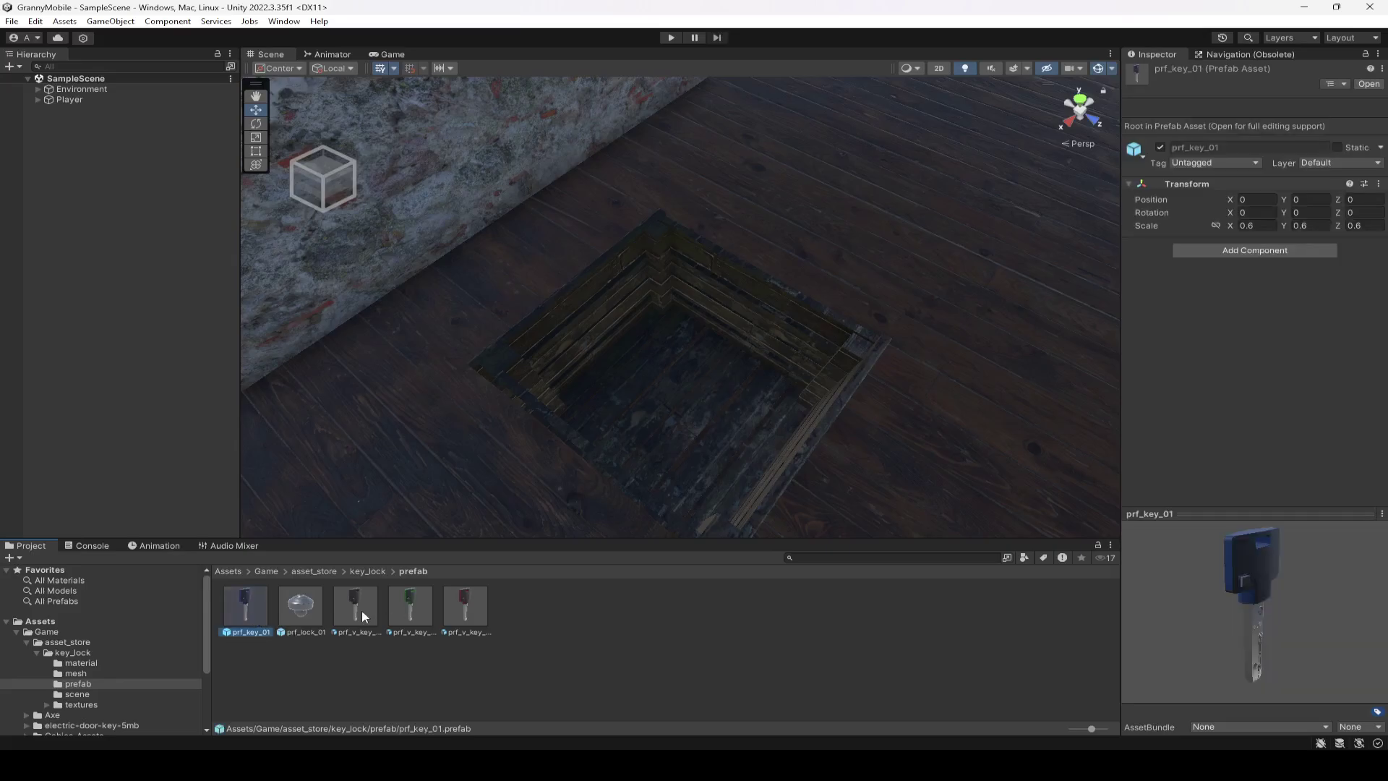
click(362, 610)
drag(359, 622, 679, 401)
mouse_move(679, 401)
right_down()
mouse_move(852, 341)
mouse_move(771, 403)
mouse_move(449, 294)
mouse_move(634, 351)
mouse_move(811, 364)
mouse_move(826, 344)
mouse_move(663, 489)
mouse_move(620, 424)
mouse_move(657, 418)
mouse_move(582, 467)
mouse_move(705, 350)
mouse_move(660, 434)
mouse_move(665, 423)
right_up()
Step: Rotate the key to lie flat with X rotation -90
click(256, 124)
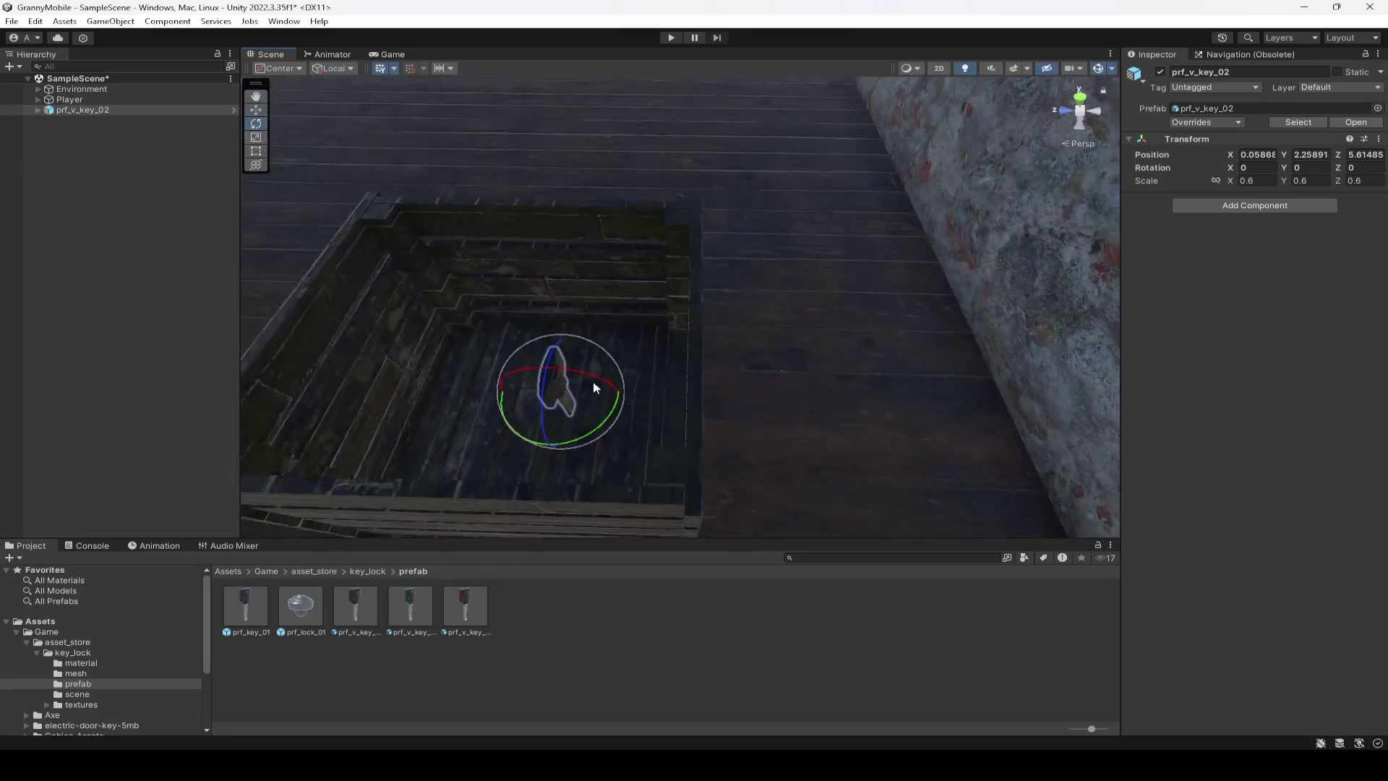
drag(568, 370, 701, 418)
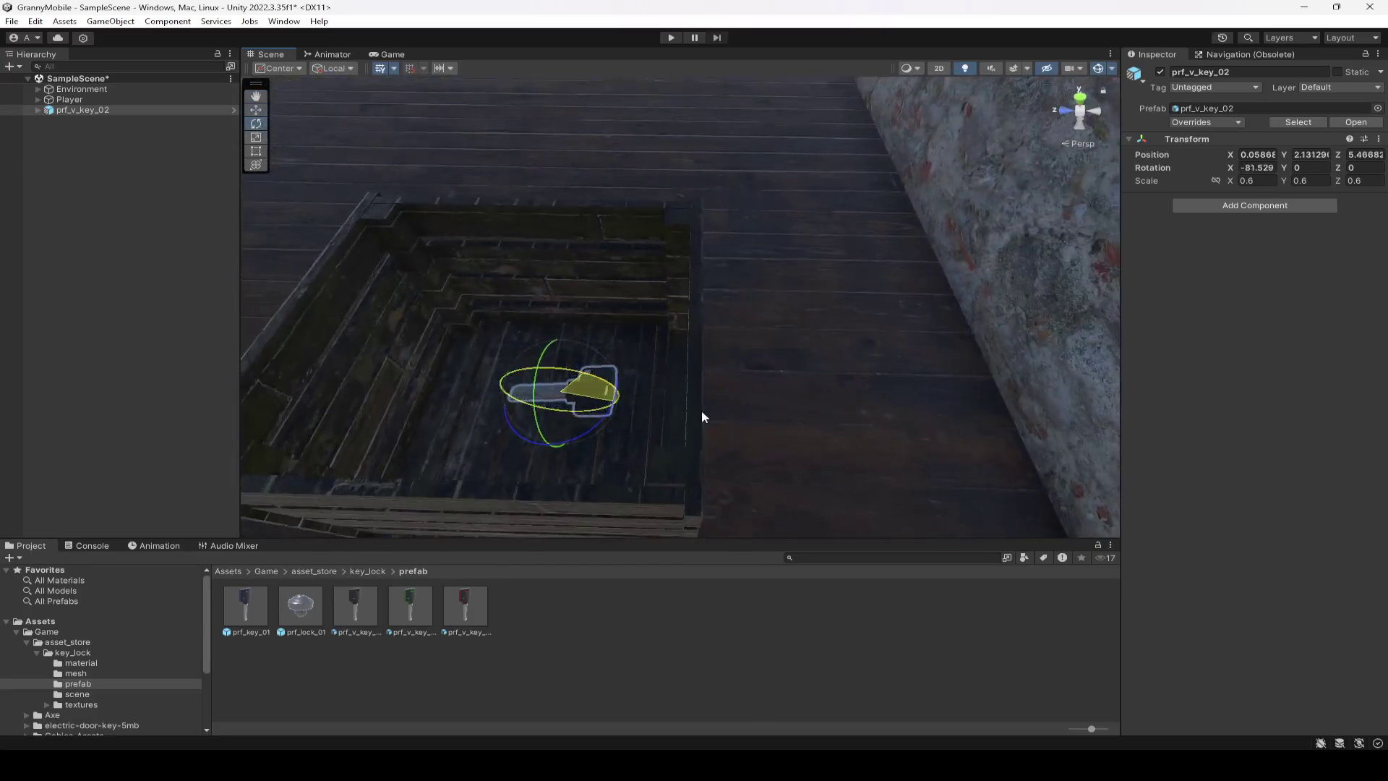
click(1266, 168)
text(-90)
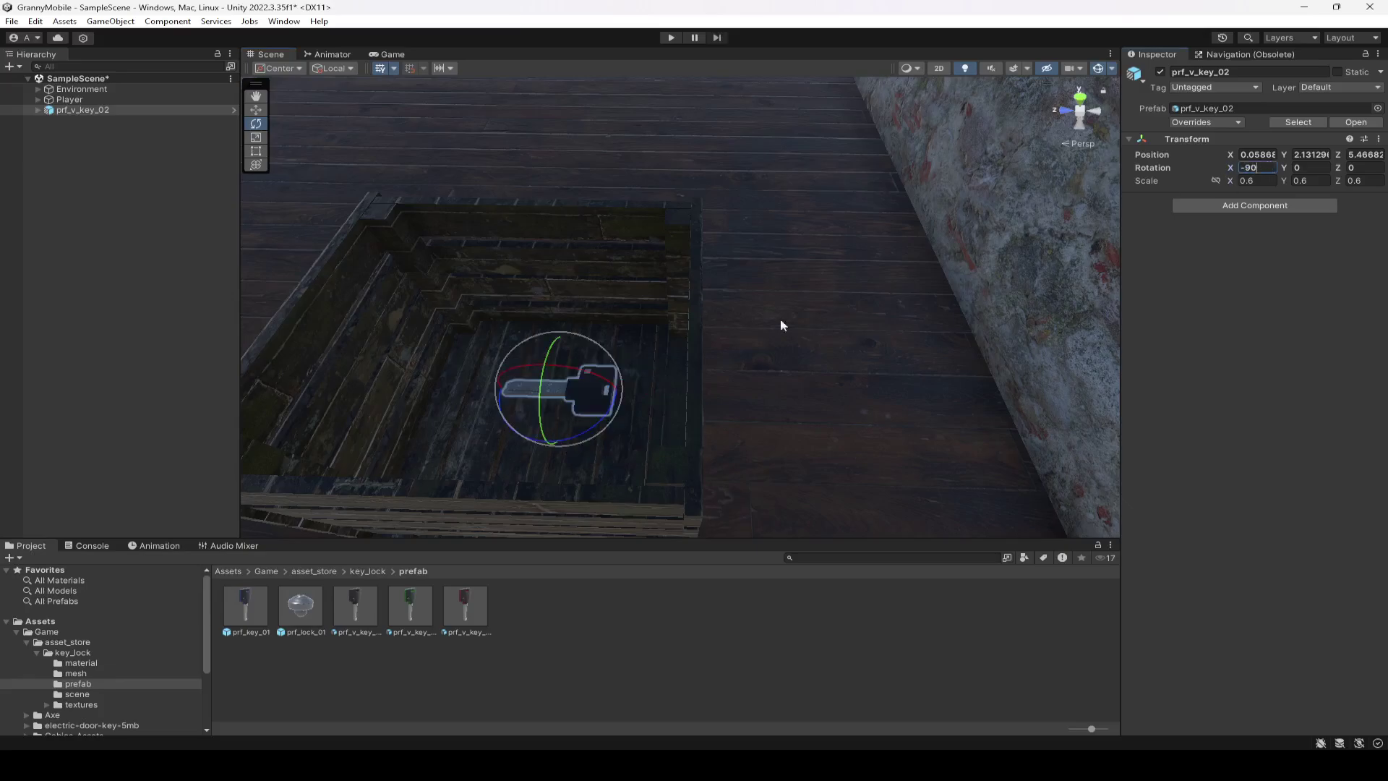
Step: Nudge the key along Z to 5.535 and save the scene
click(256, 110)
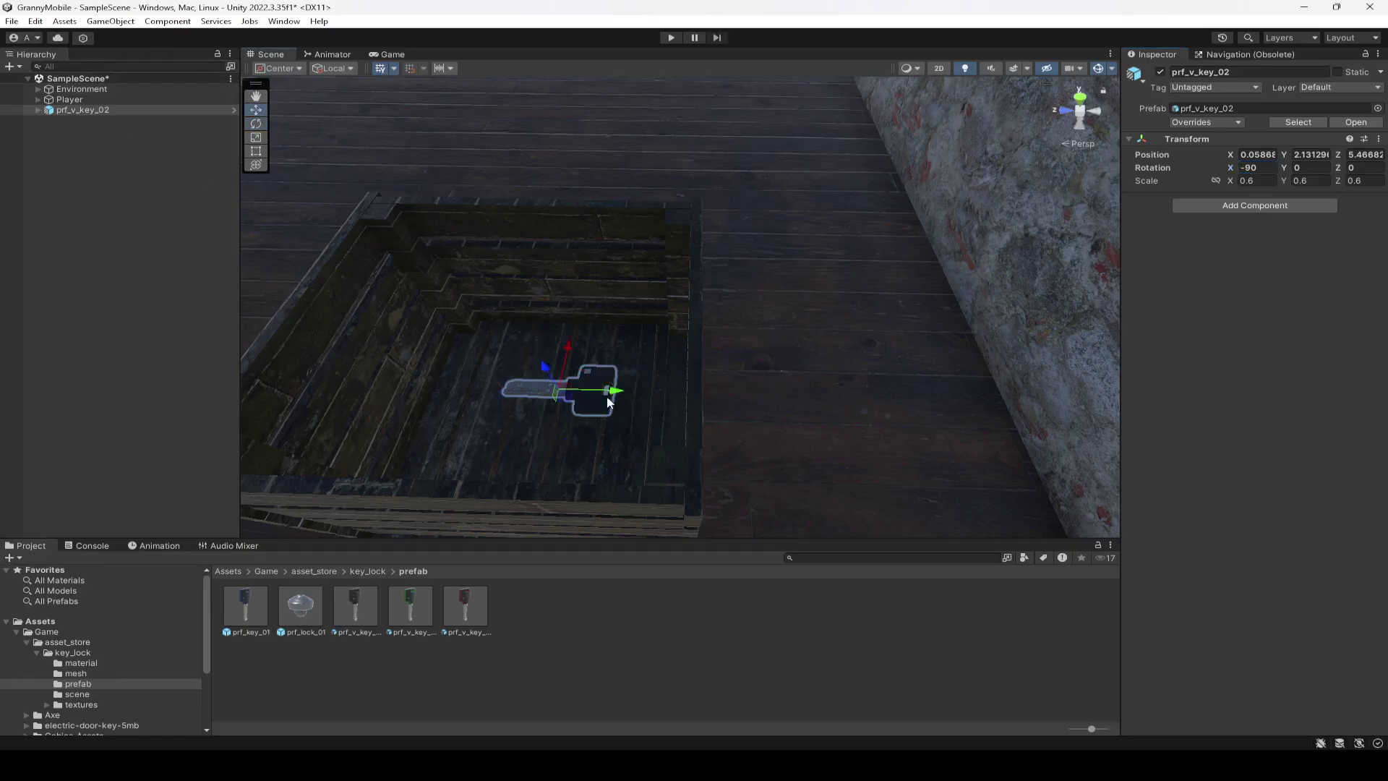
drag(608, 402, 587, 402)
key(ctrl+s)
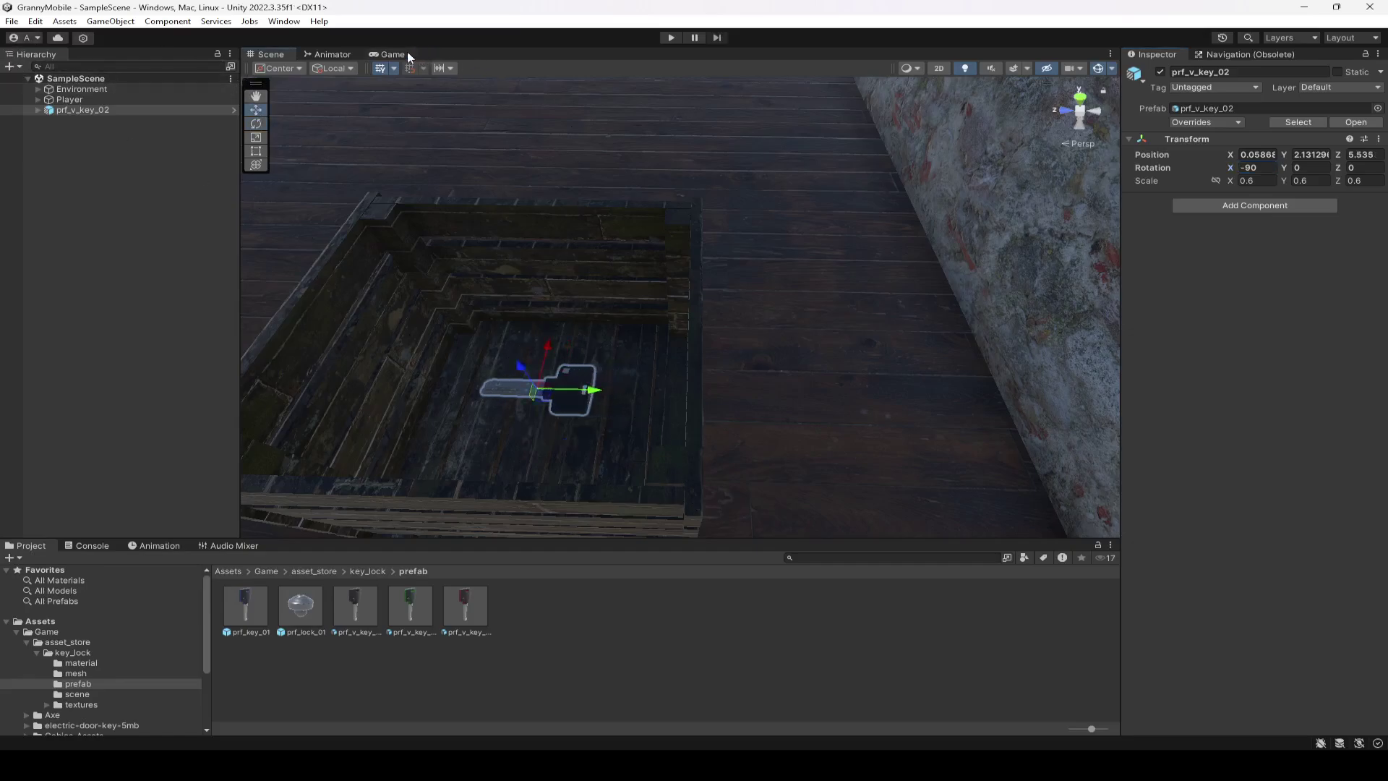
key(ctrl+p)
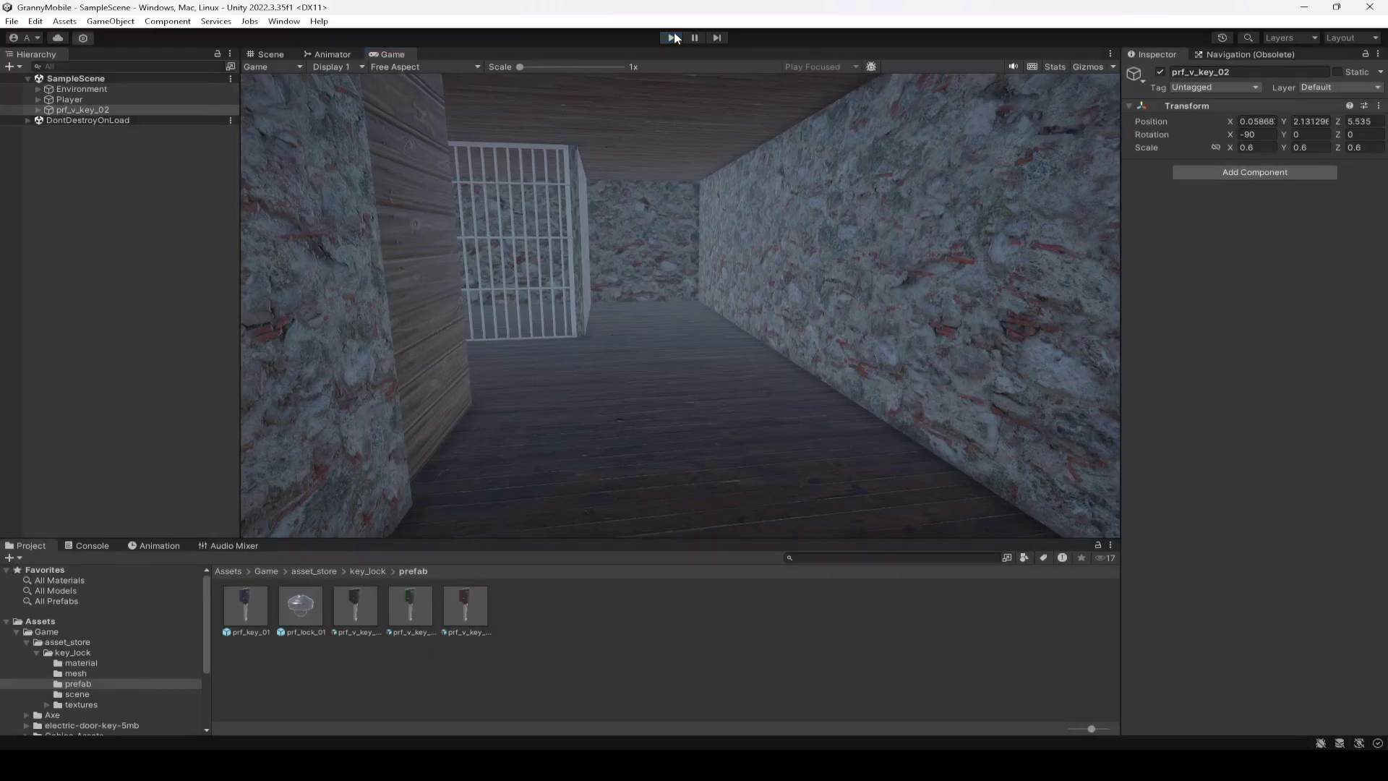
click(673, 38)
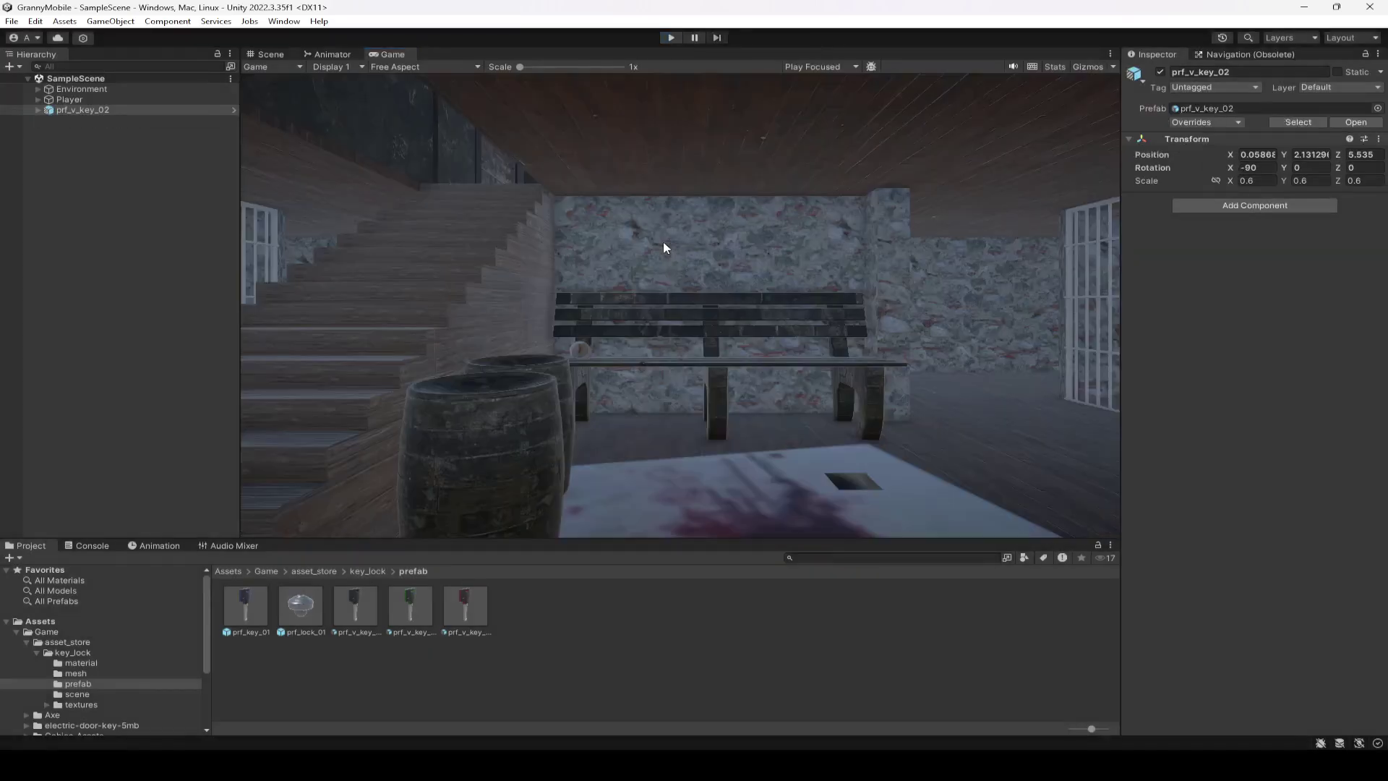
click(280, 51)
Step: Add a default 1×1×1 Box Collider to prf_v_key_02 by searching 'box'
alt+drag(732, 288, 881, 328)
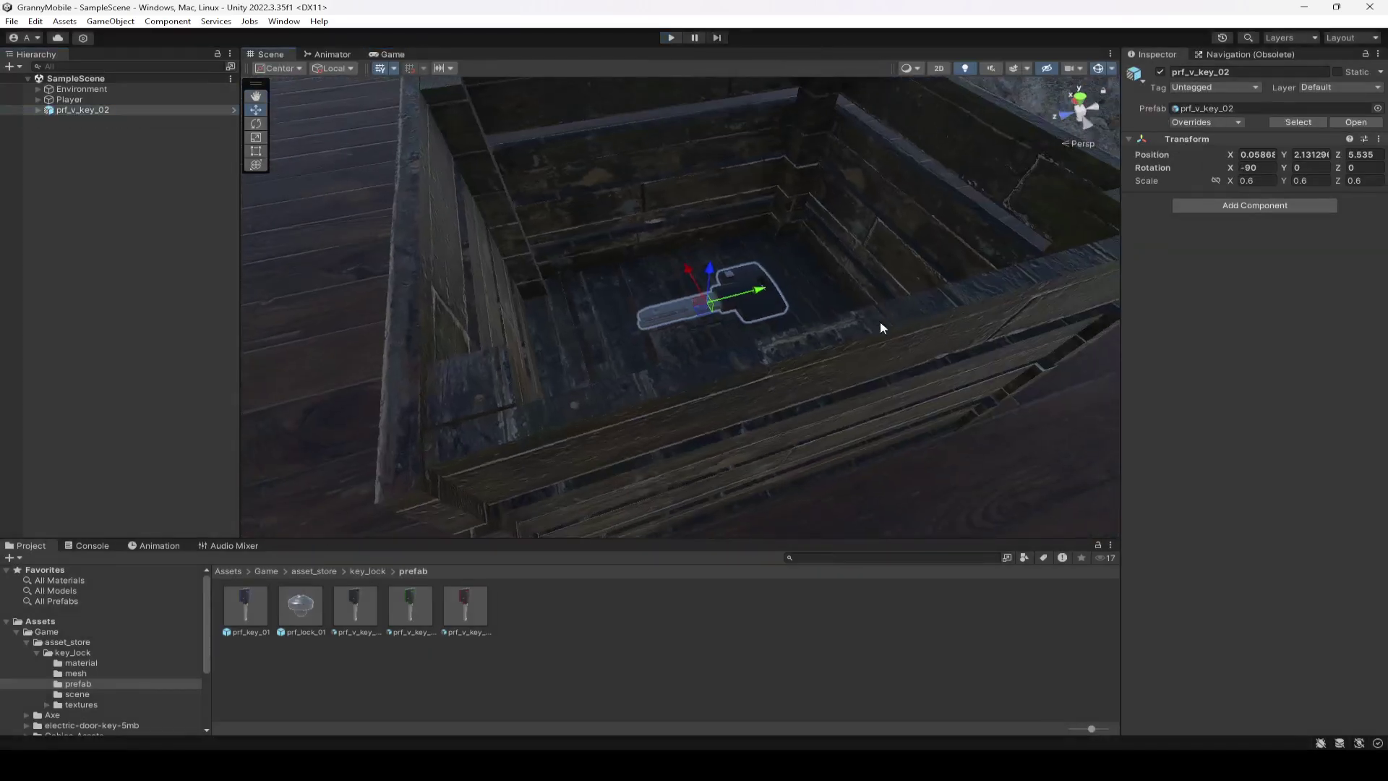
scroll(879, 323, down, 5)
click(1227, 205)
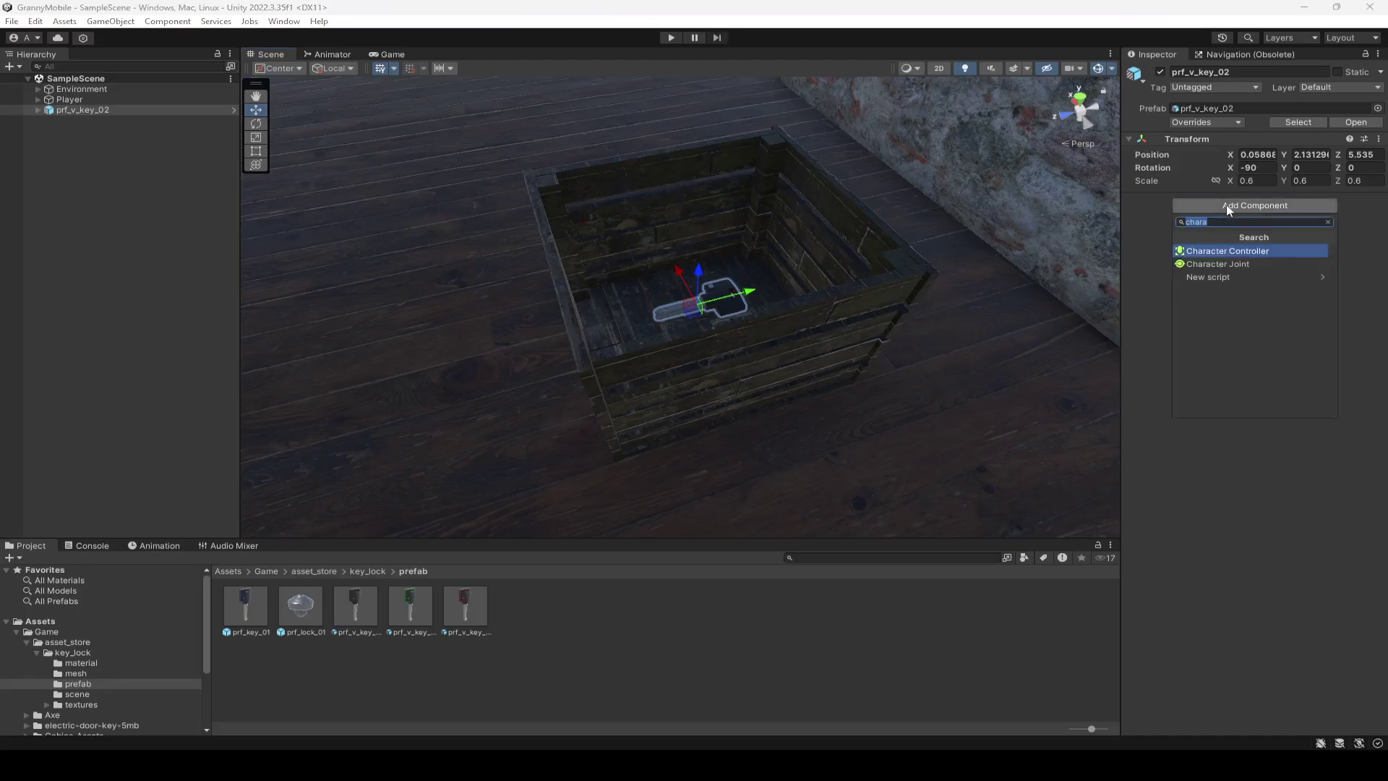
text(box)
key(Return)
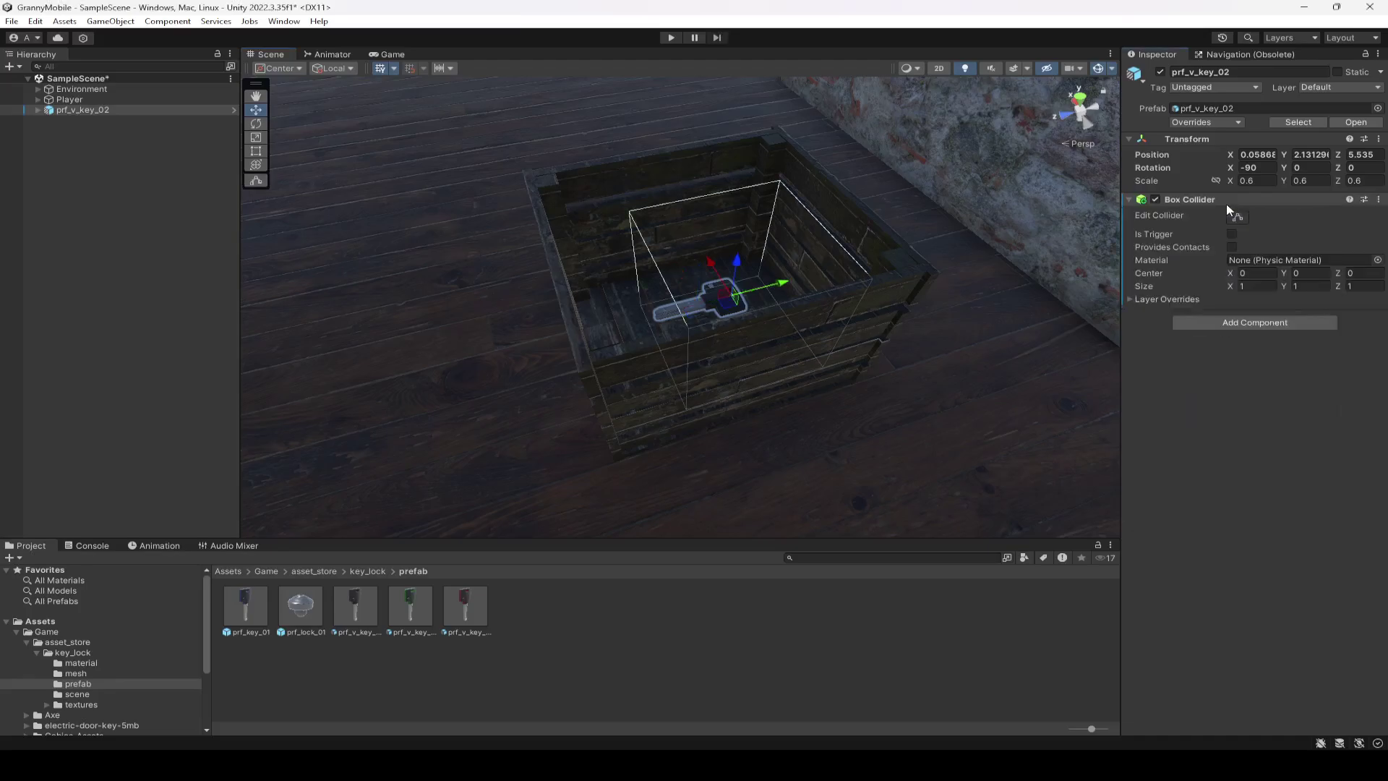
alt+drag(933, 242, 870, 282)
scroll(915, 211, up, 5)
scroll(856, 258, up, 3)
scroll(870, 272, down, 3)
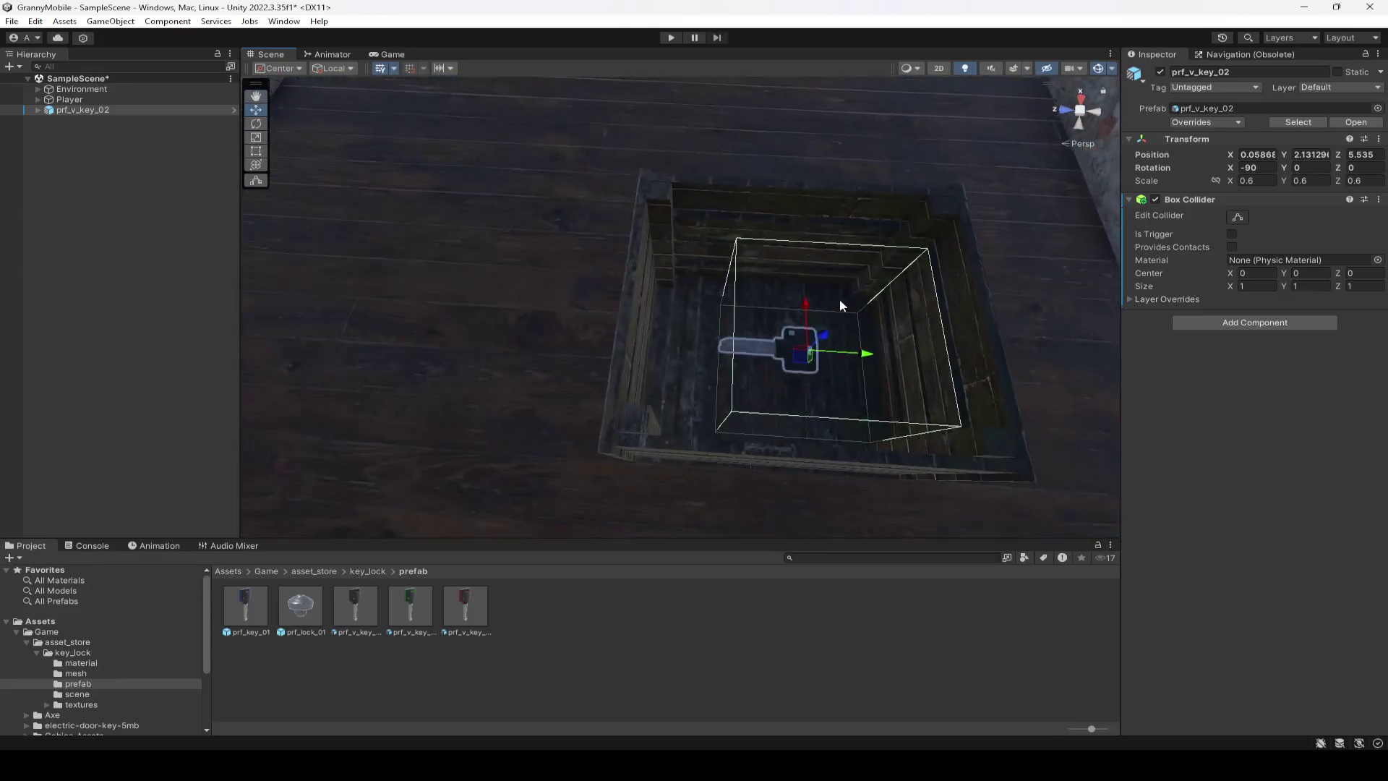
key(Right)
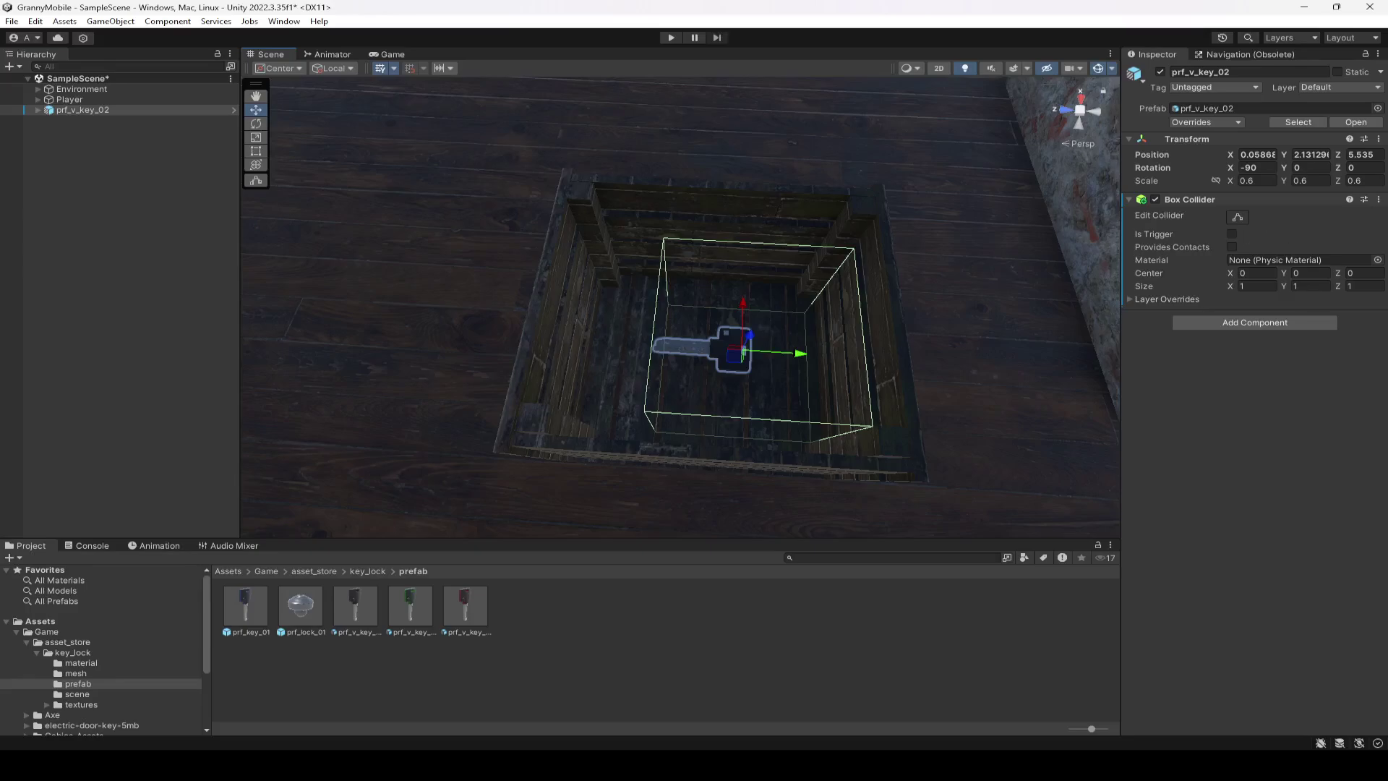
Step: Raise the key above the crate to Y 3.4033
drag(751, 342, 818, 308)
drag(749, 376, 787, 236)
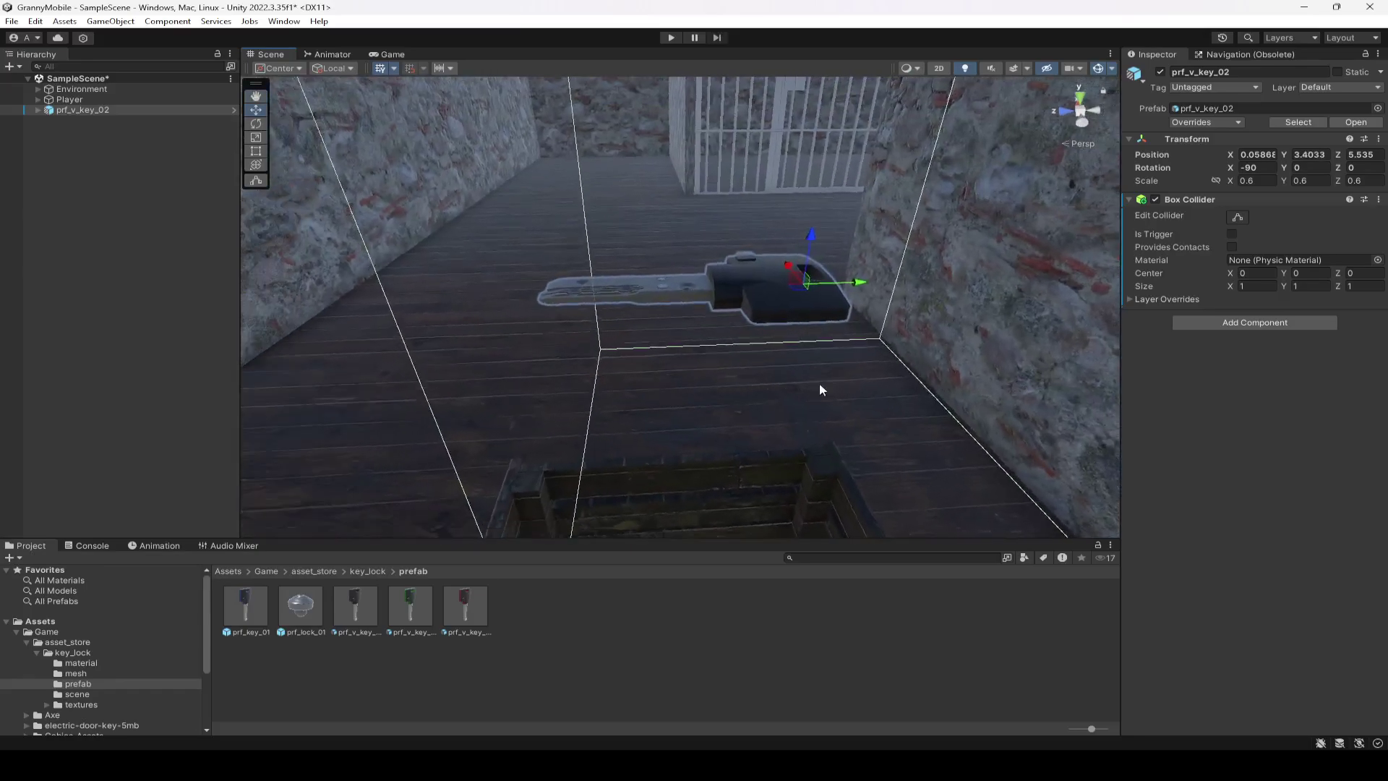
alt+drag(818, 383, 1143, 351)
Step: Edit the Box Collider bounds, pulling its side faces in tight to the key
click(1238, 217)
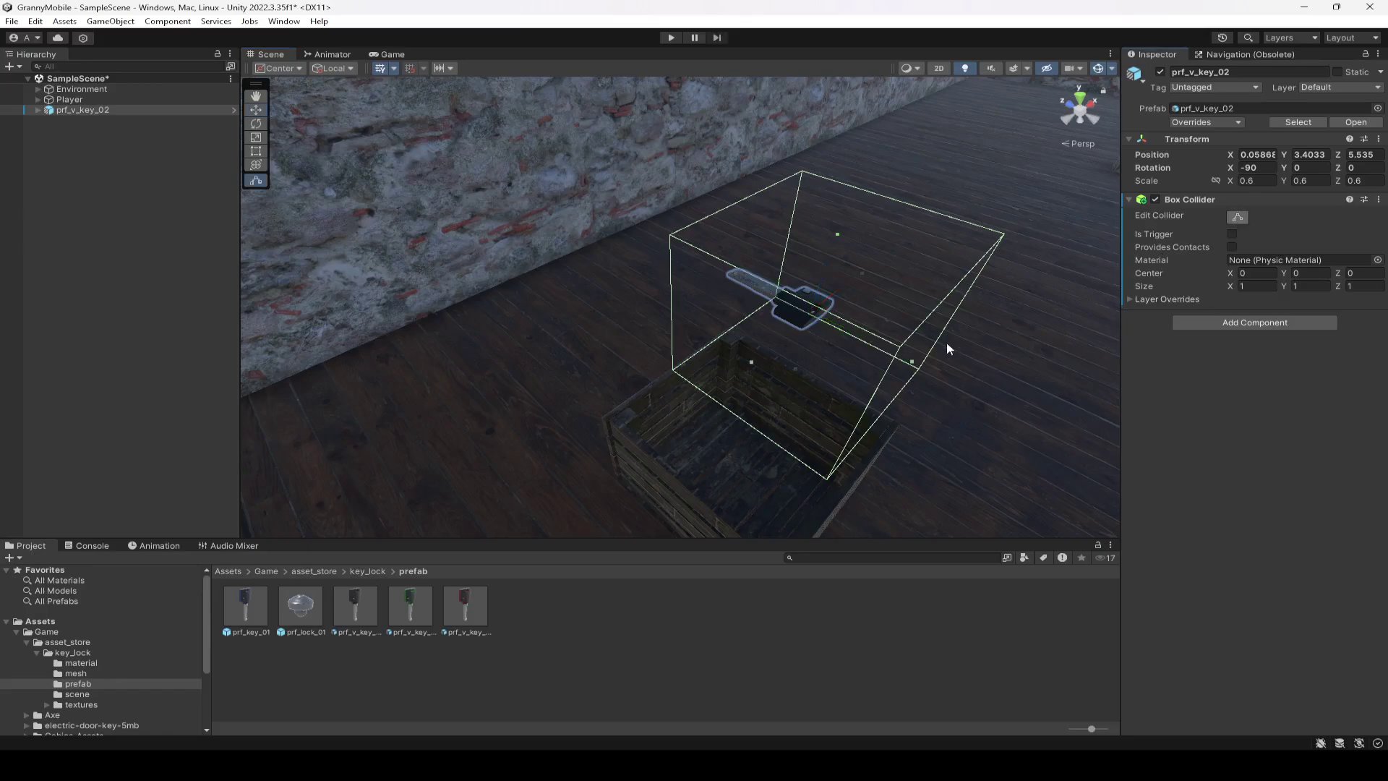
alt+drag(947, 342, 775, 335)
drag(652, 419, 713, 424)
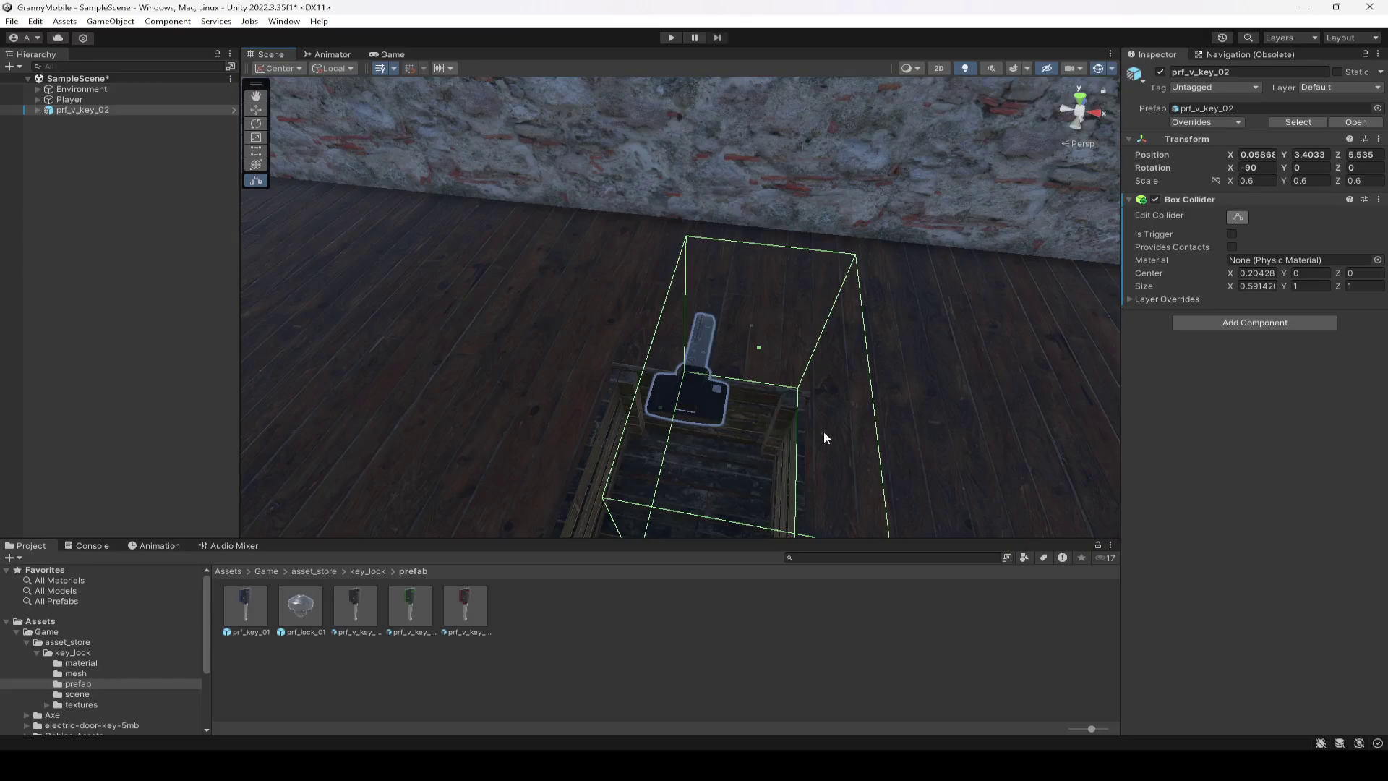
drag(821, 434, 679, 378)
scroll(684, 343, down, 3)
scroll(683, 341, up, 2)
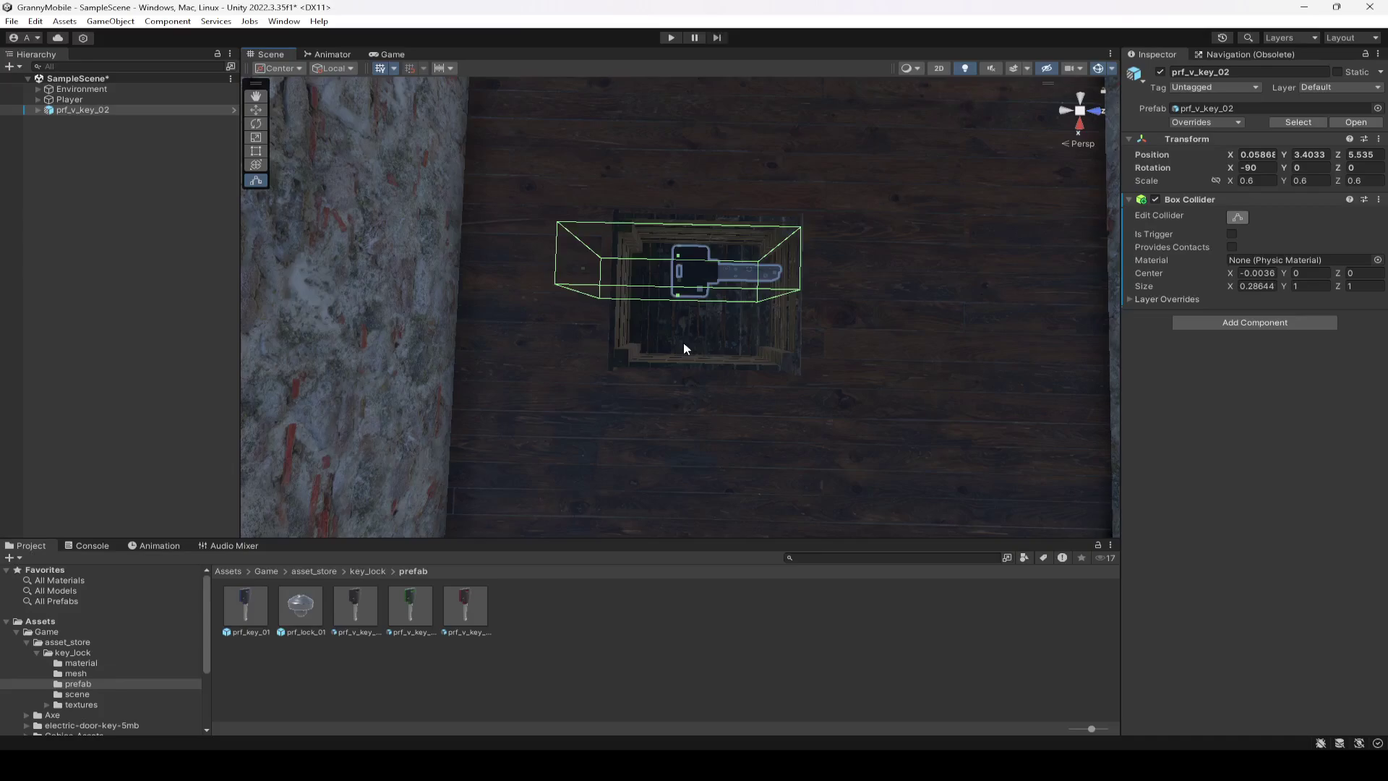
alt+drag(752, 348, 791, 401)
scroll(660, 352, down, 3)
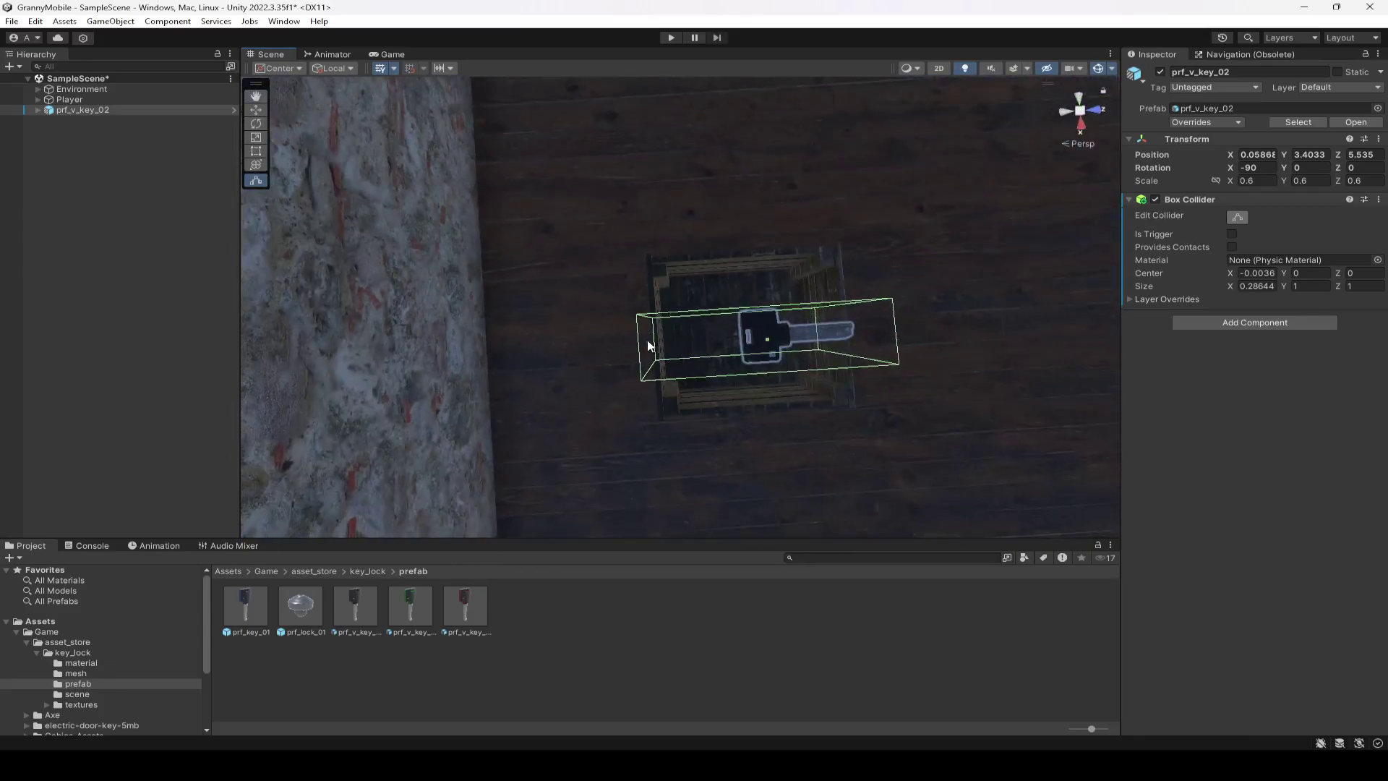
drag(648, 345, 815, 309)
Step: Finish fitting the collider to about 0.29×0.62×0.11, then lower the key to Y 1.933
scroll(674, 331, down, 2)
scroll(703, 375, up, 5)
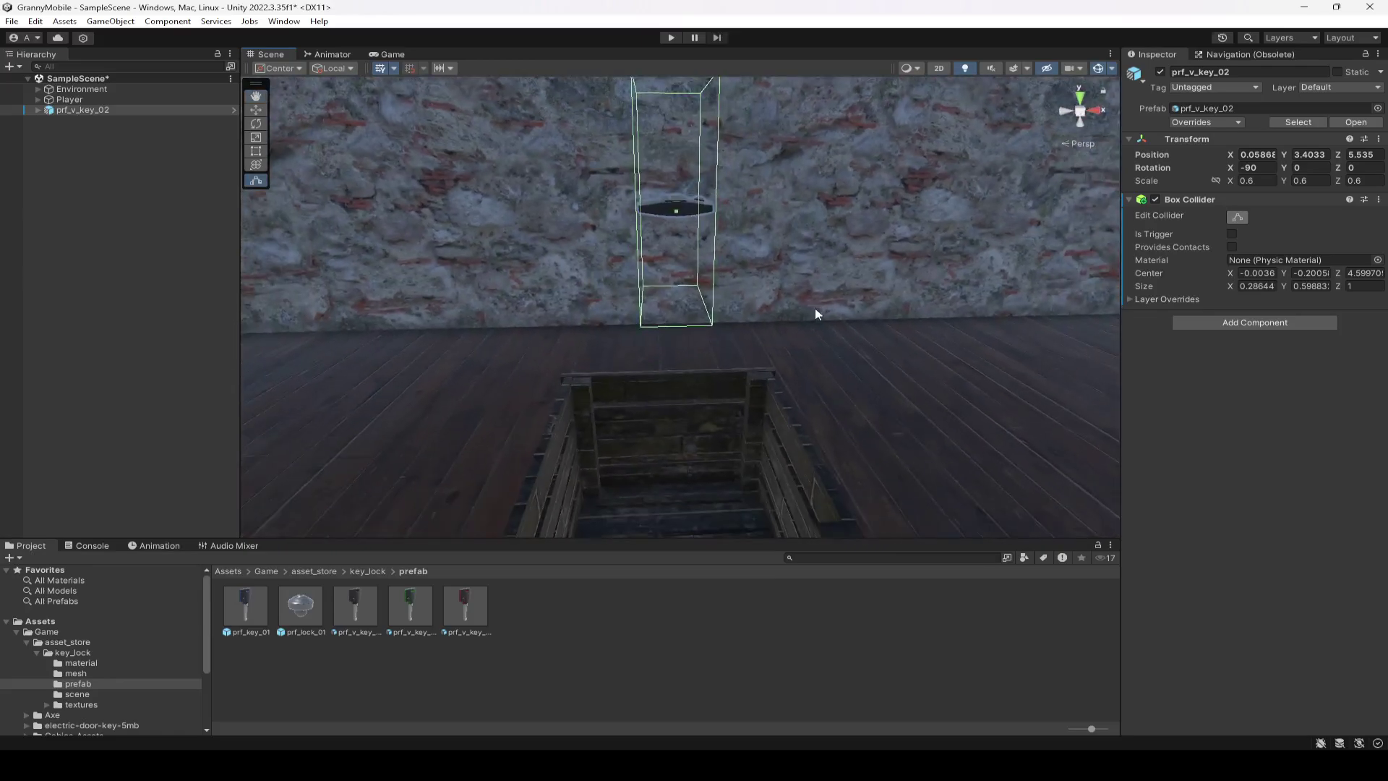
drag(676, 304, 686, 218)
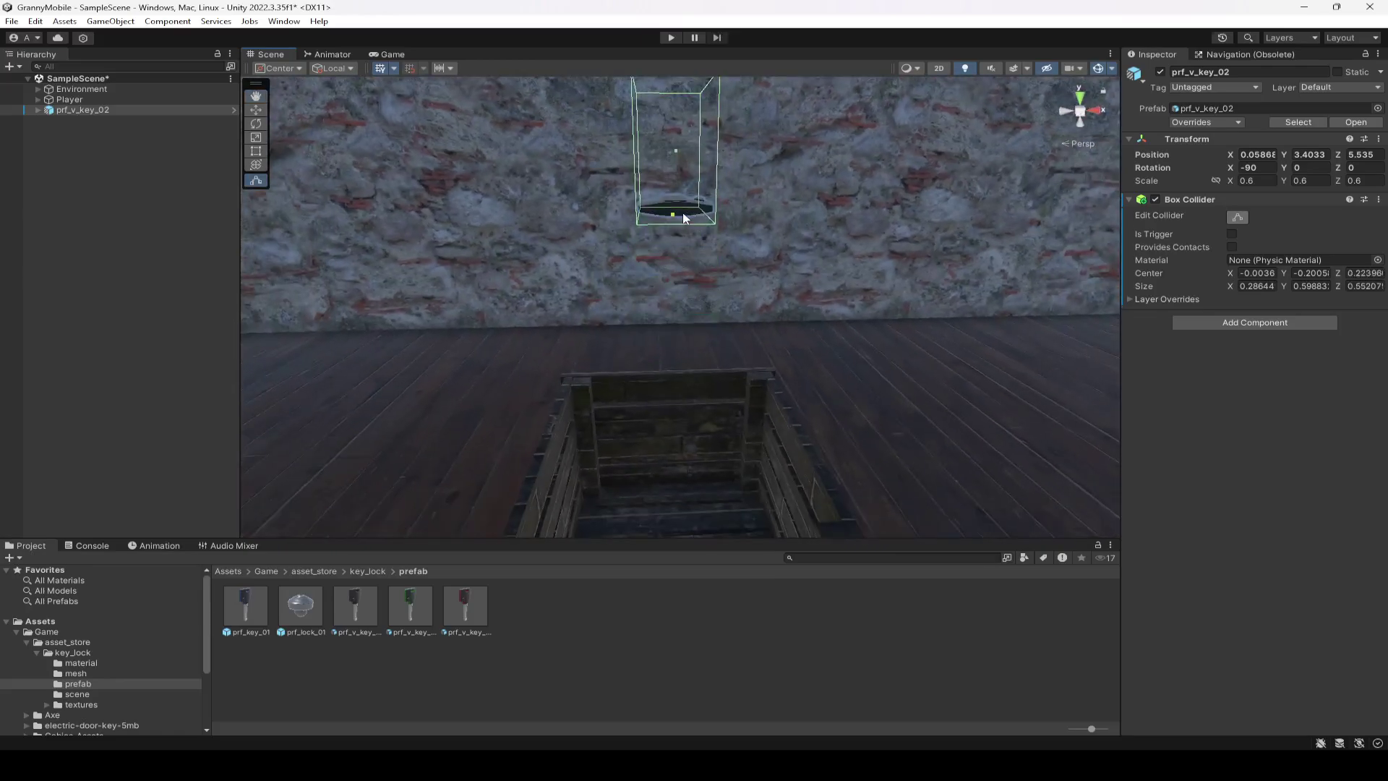
alt+drag(685, 268, 730, 404)
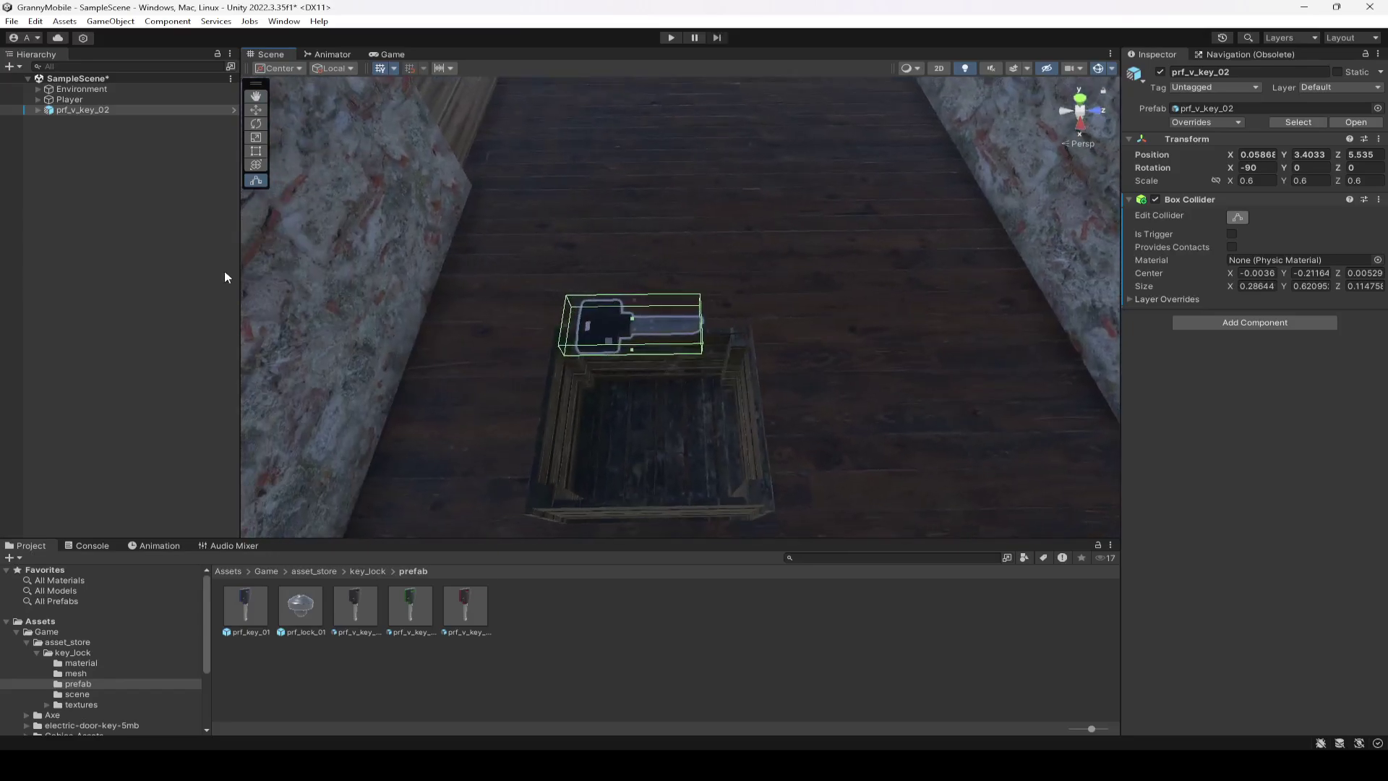
click(256, 110)
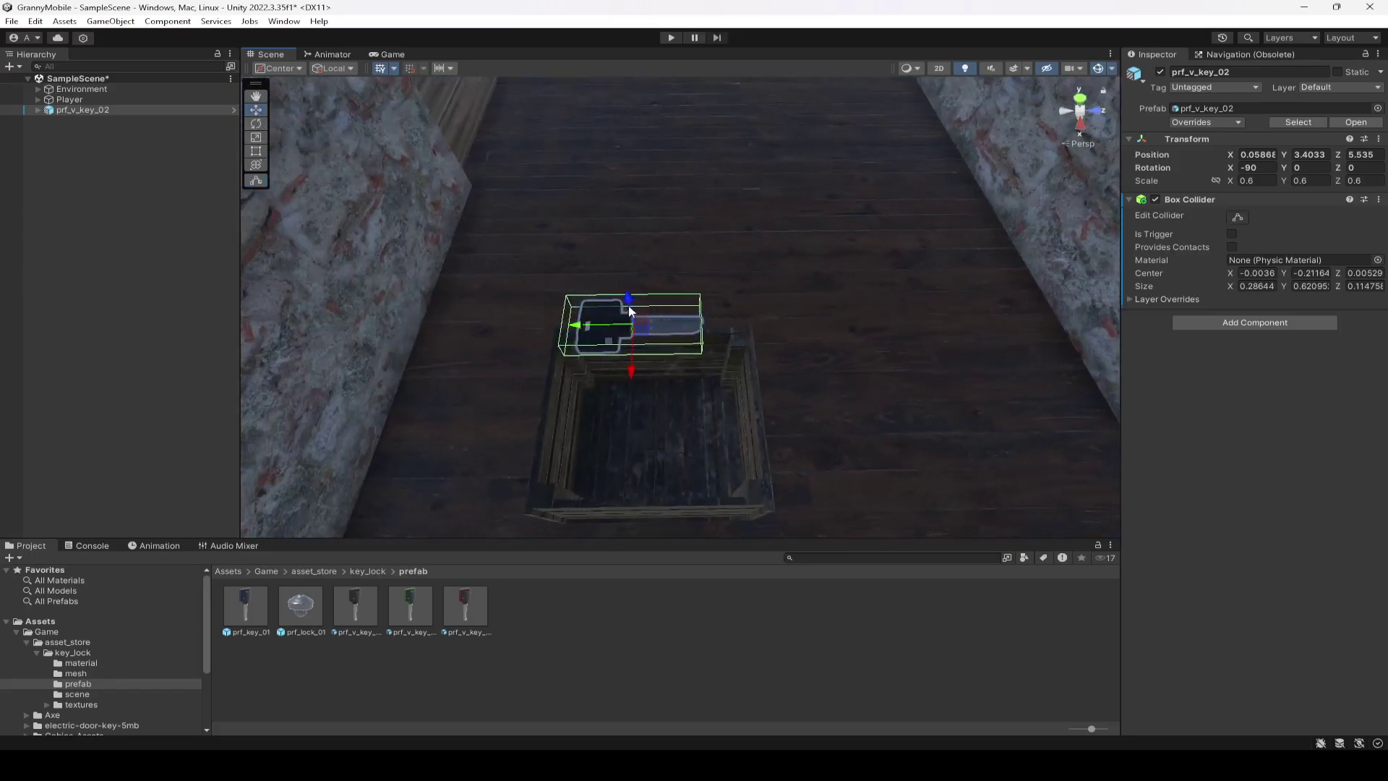
drag(631, 303, 681, 421)
Step: Save the scene and raise the key slightly inside the crate to Y 2.005
click(291, 311)
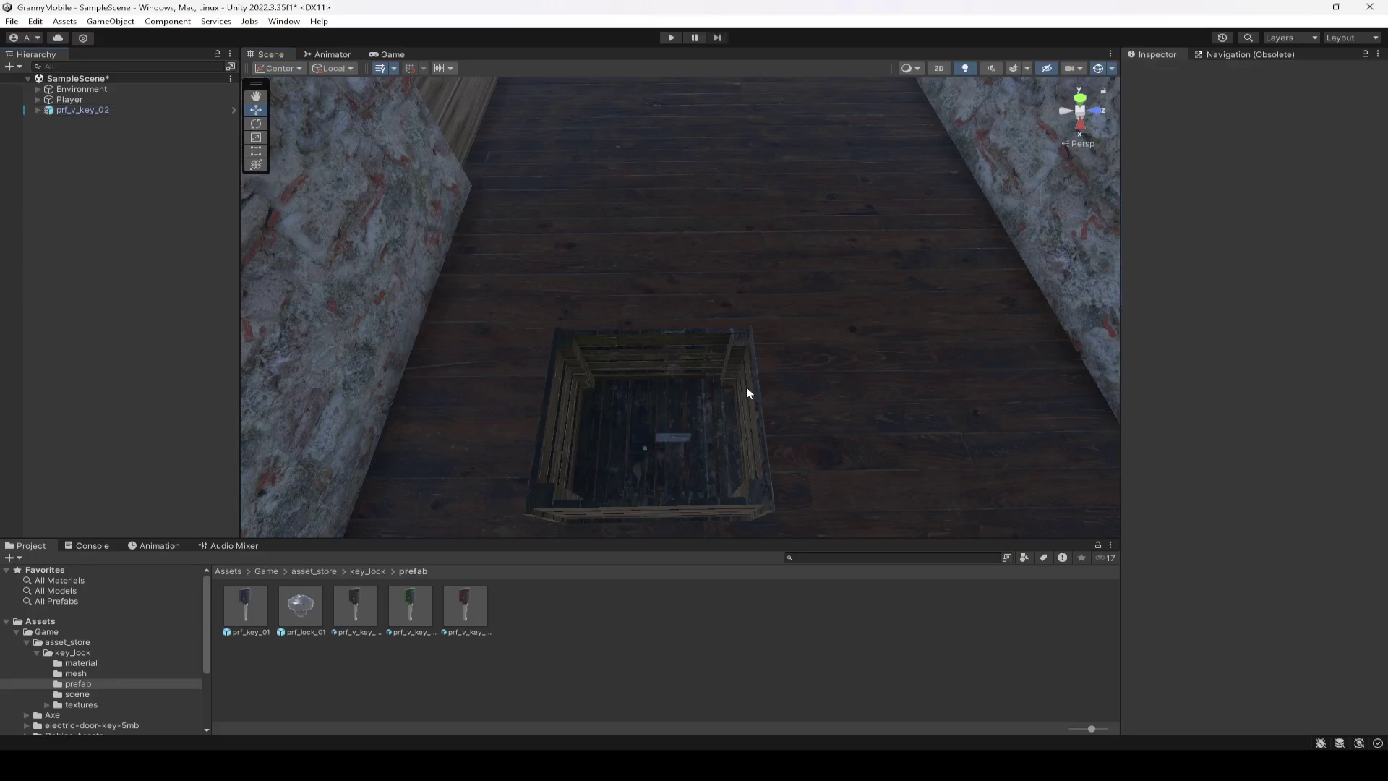
key(ctrl+s)
right_drag(747, 391, 551, 356)
click(114, 111)
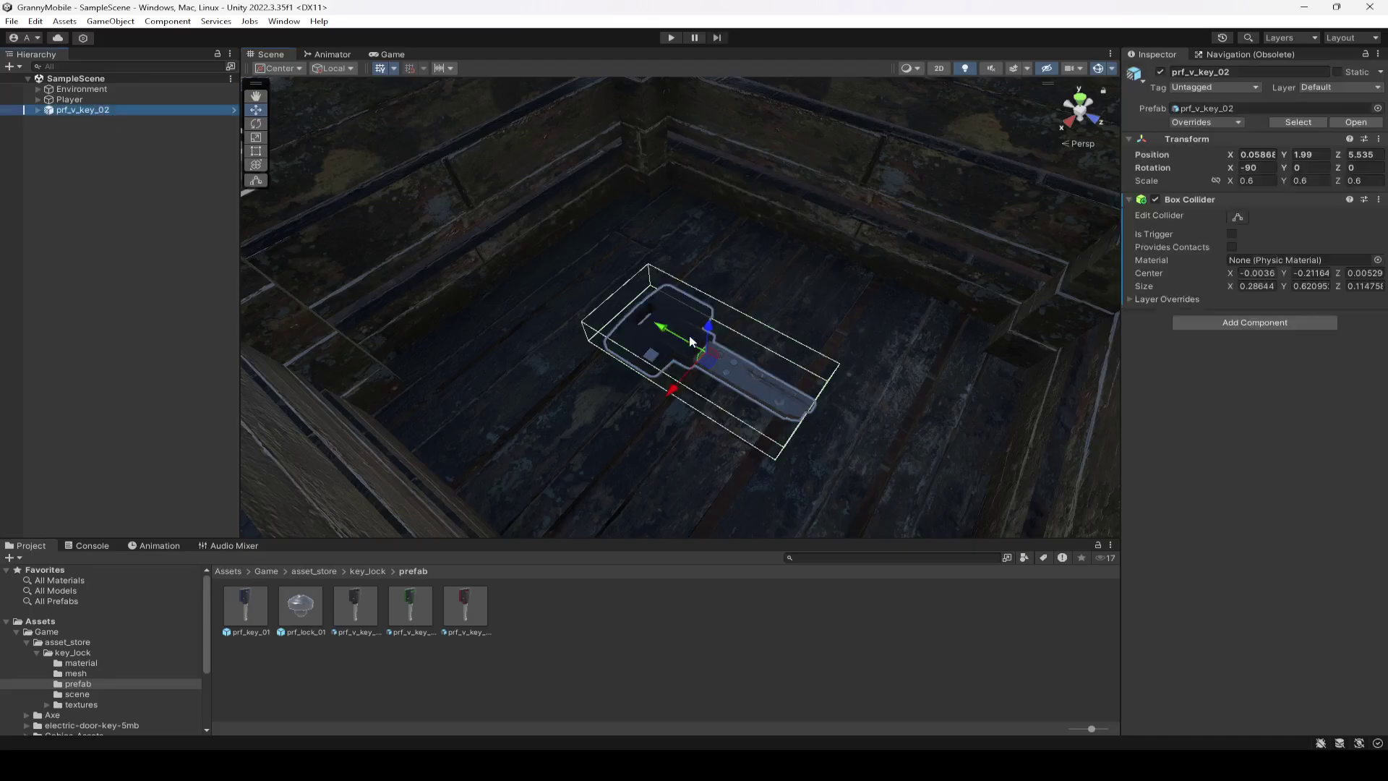
drag(711, 331, 712, 327)
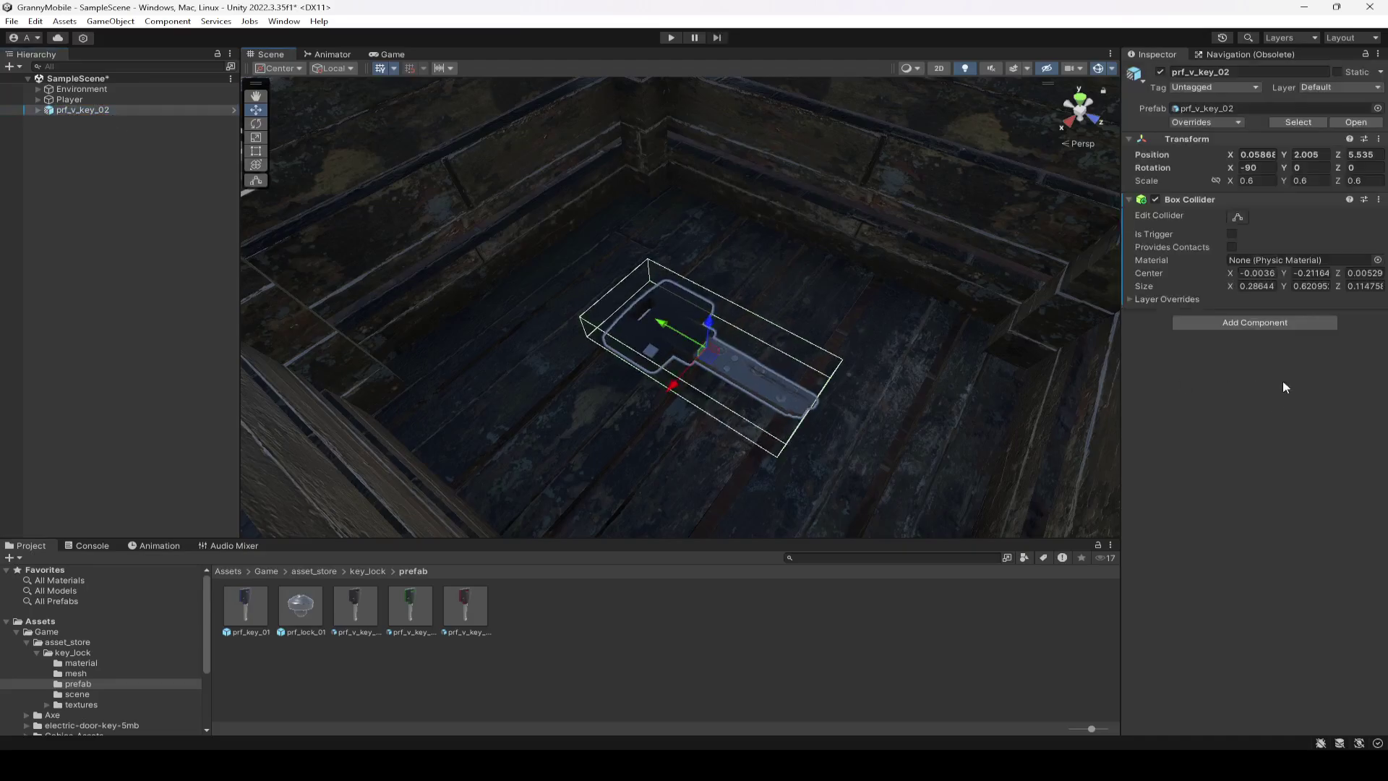
Step: Add a Rigidbody component to the key by searching 'rigi'
click(1252, 322)
text(rigi)
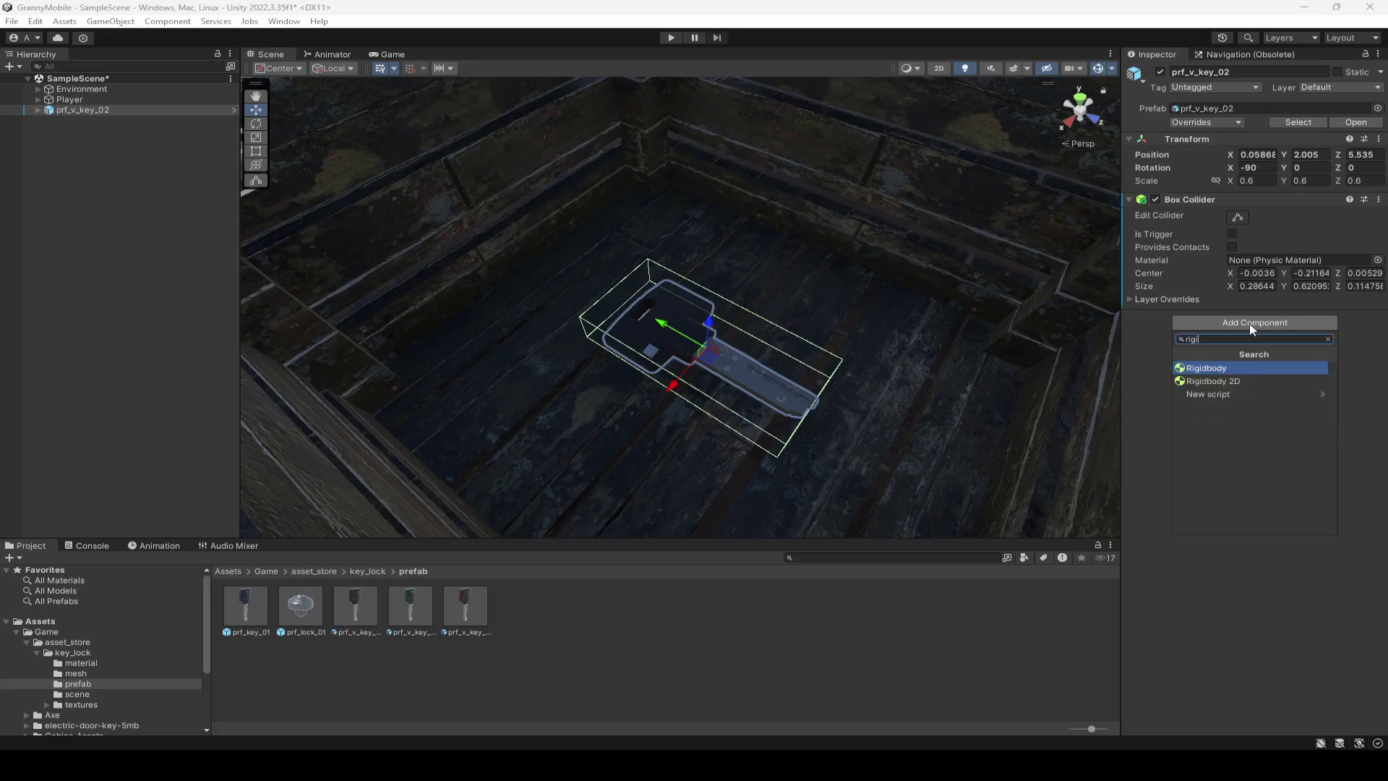
key(Return)
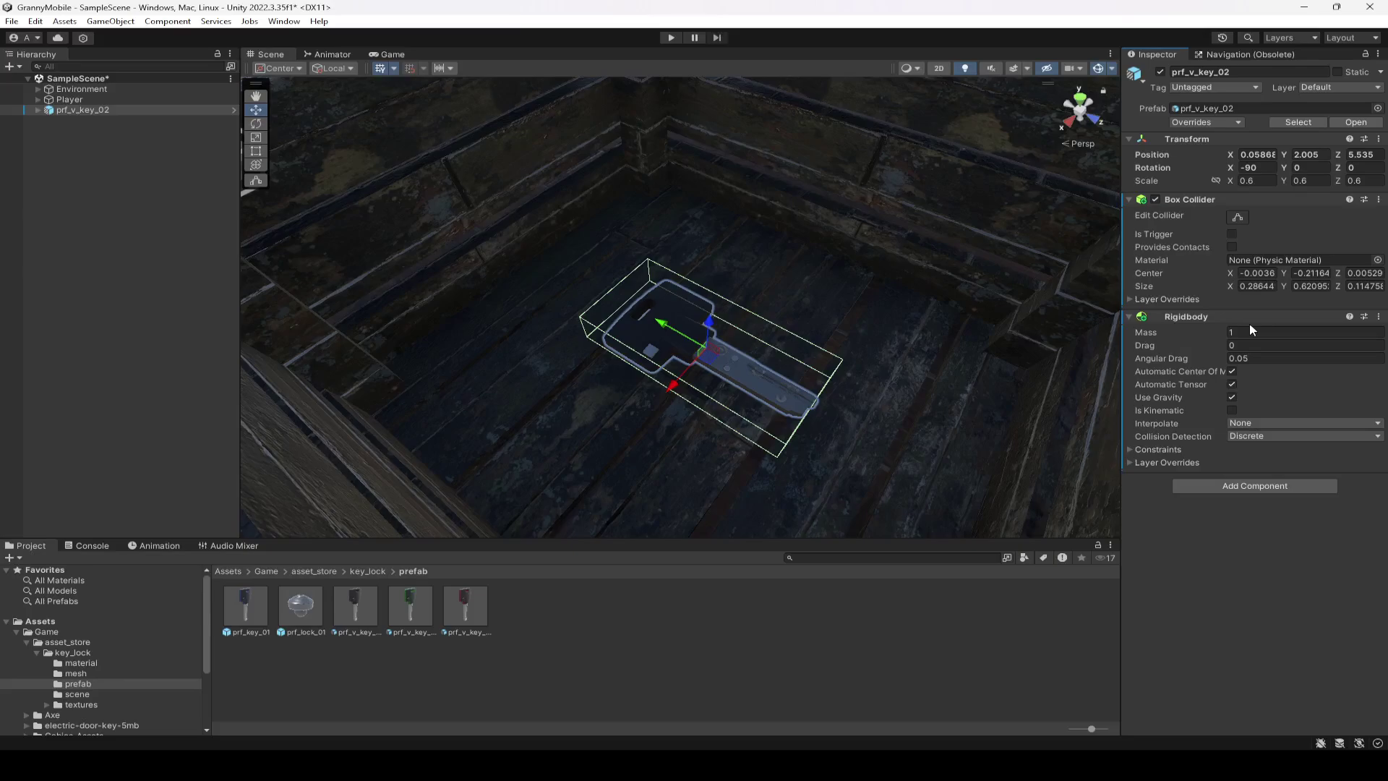
Step: Create a new tag named PickupItem in the Tags list
click(1195, 88)
click(1205, 209)
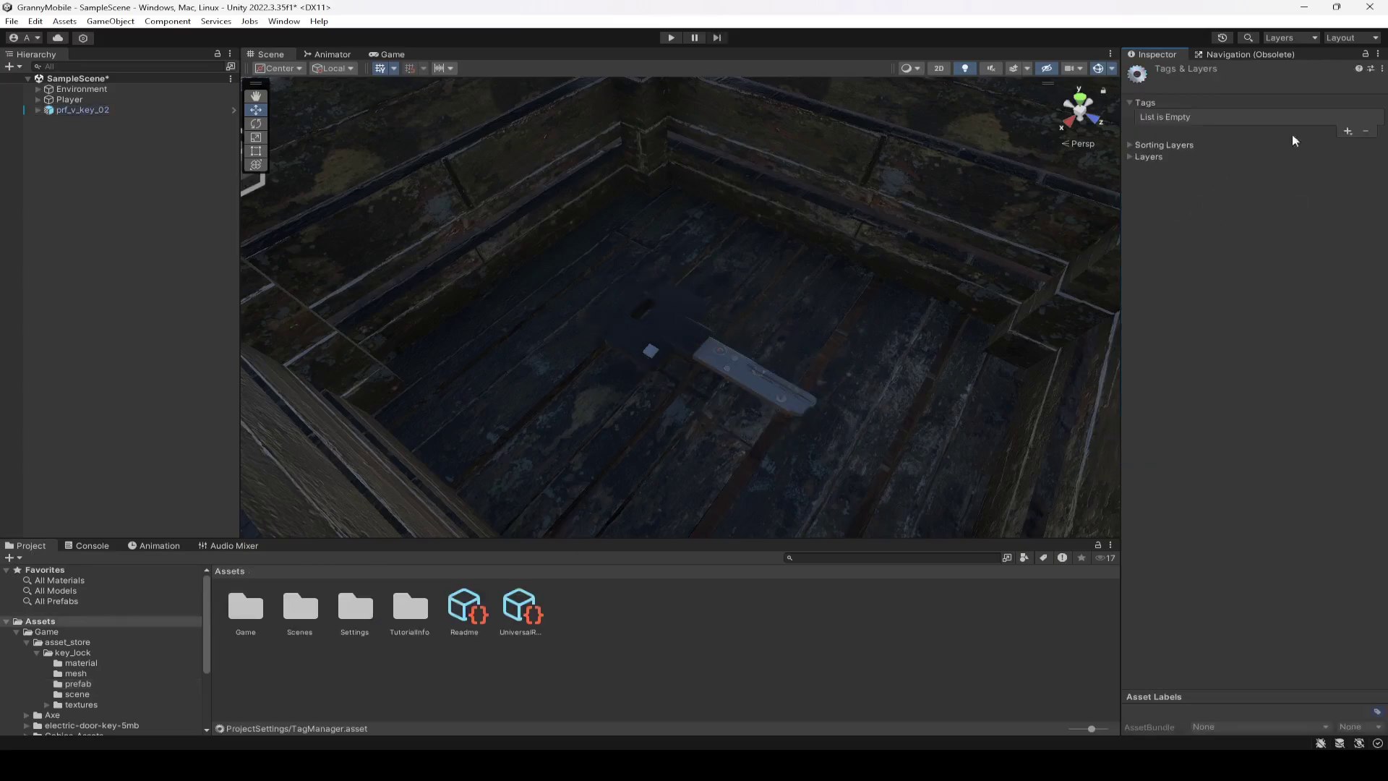
click(1348, 132)
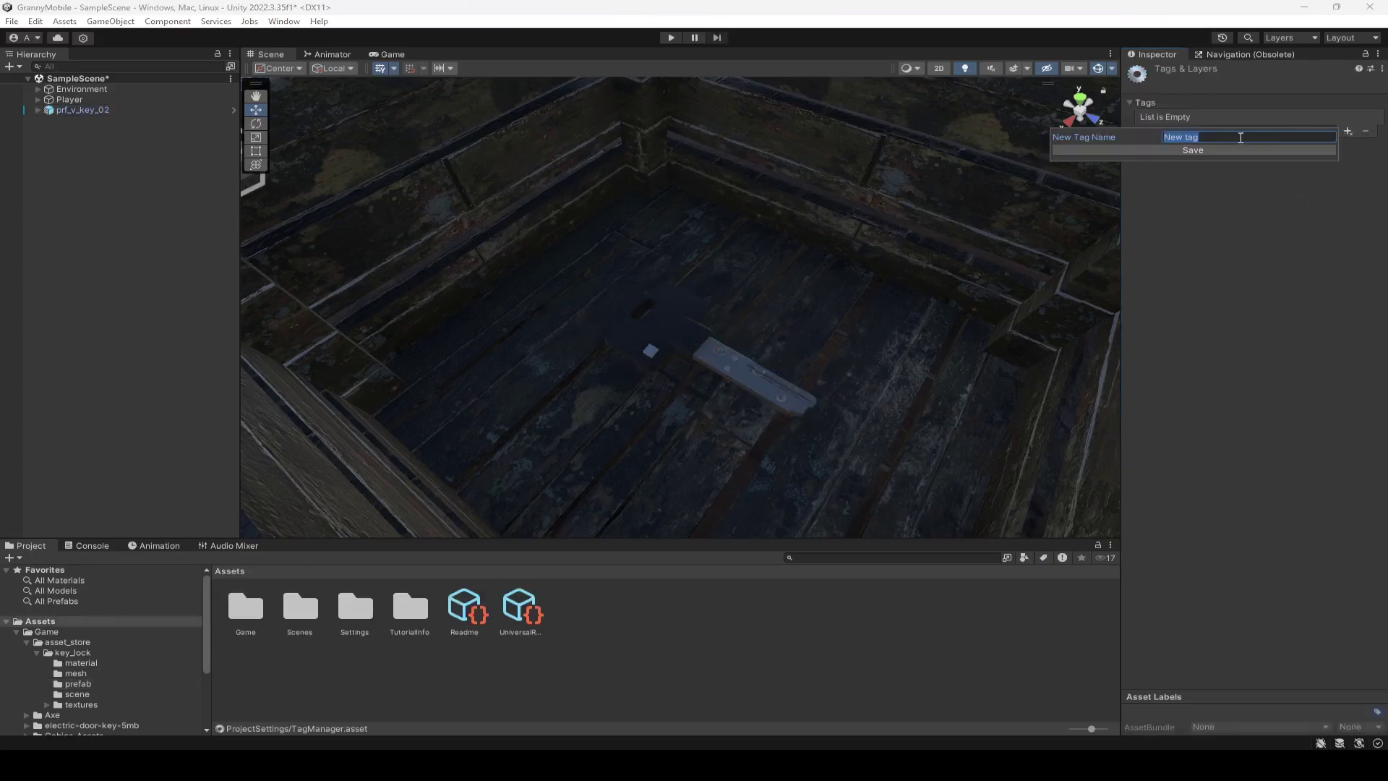
text(PickupItem)
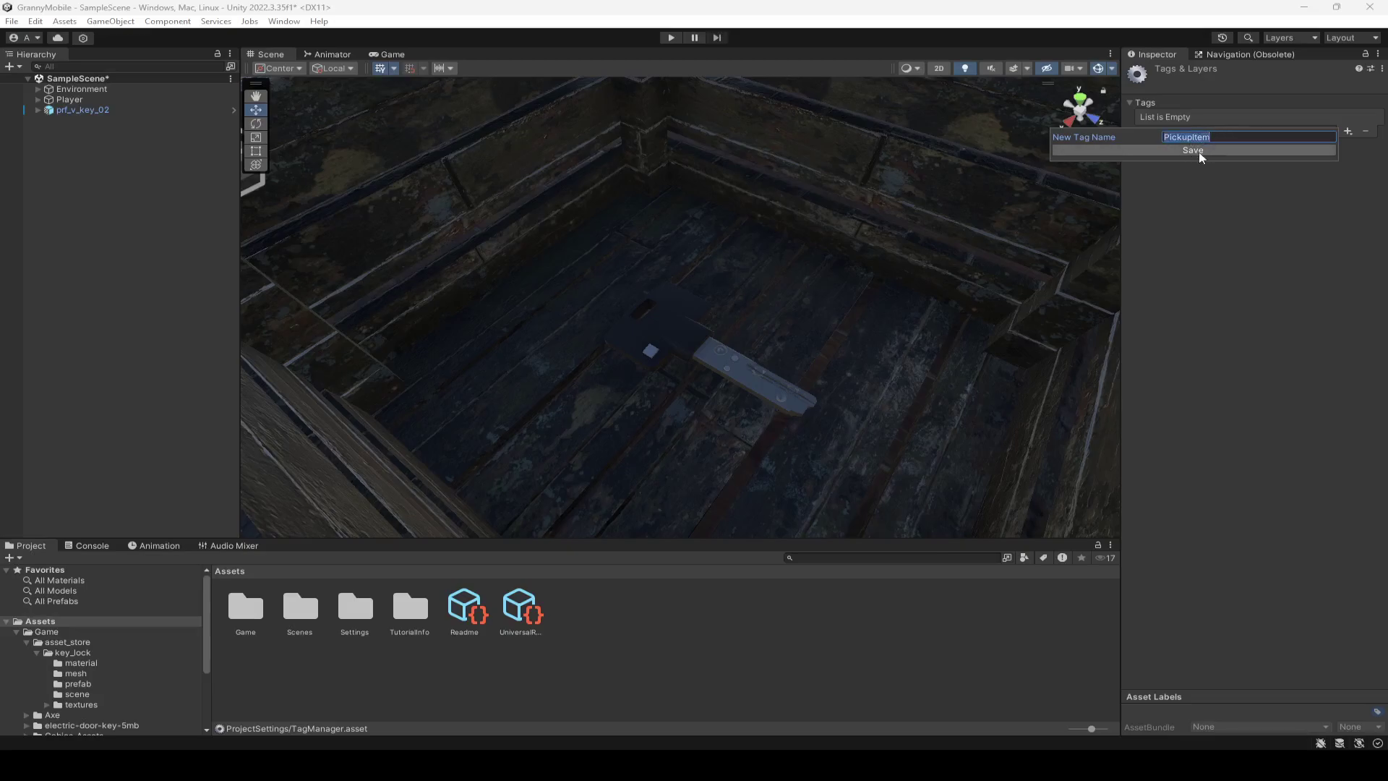
click(1202, 151)
Step: Assign the PickupItem tag to the prf_v_key_02 key
click(91, 110)
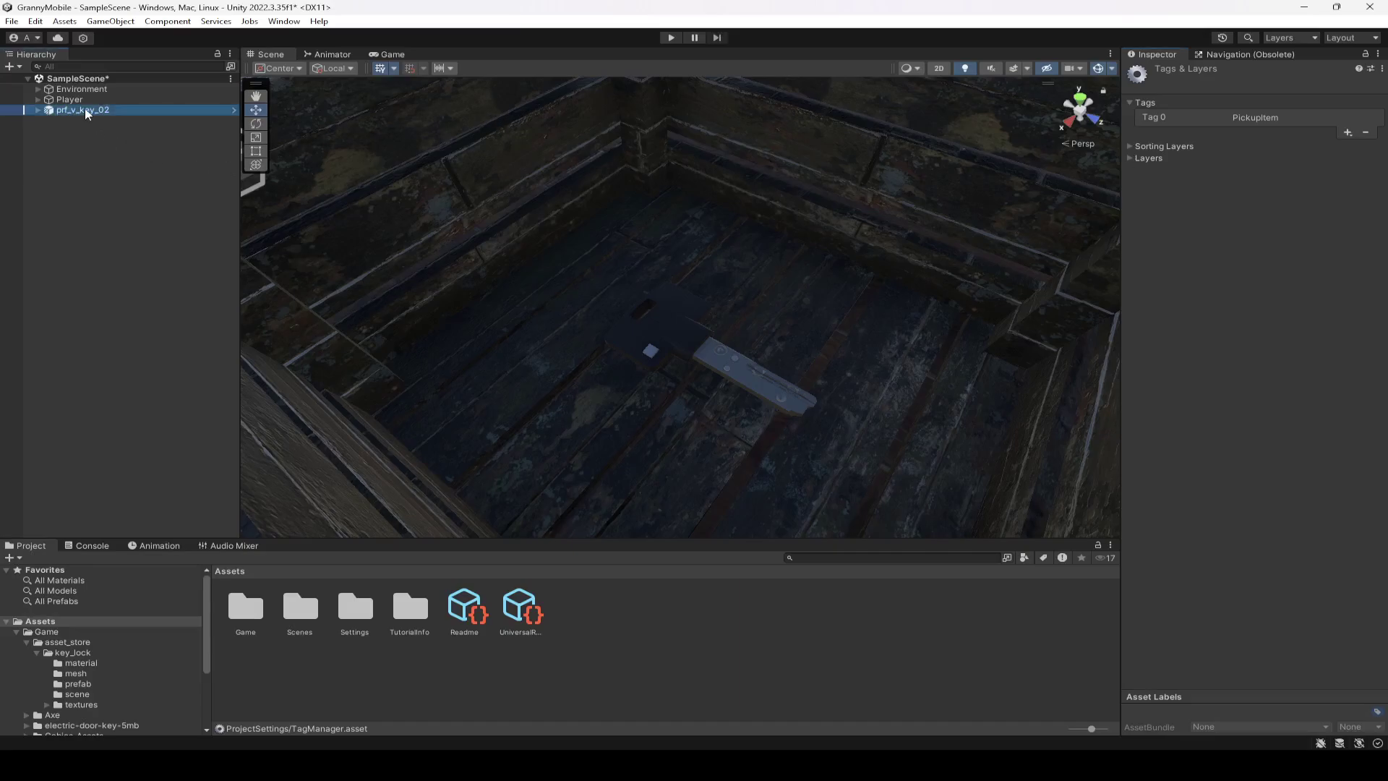
click(1219, 90)
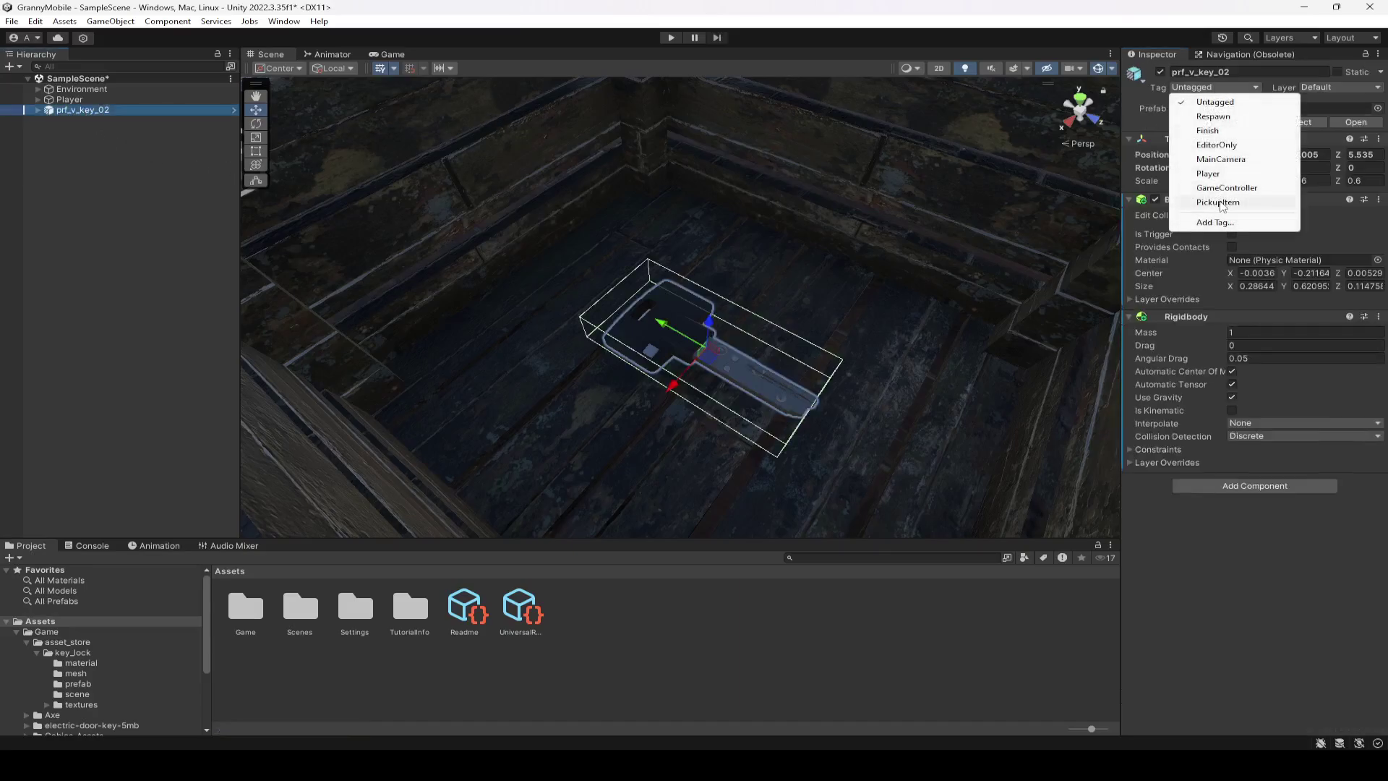
click(1225, 203)
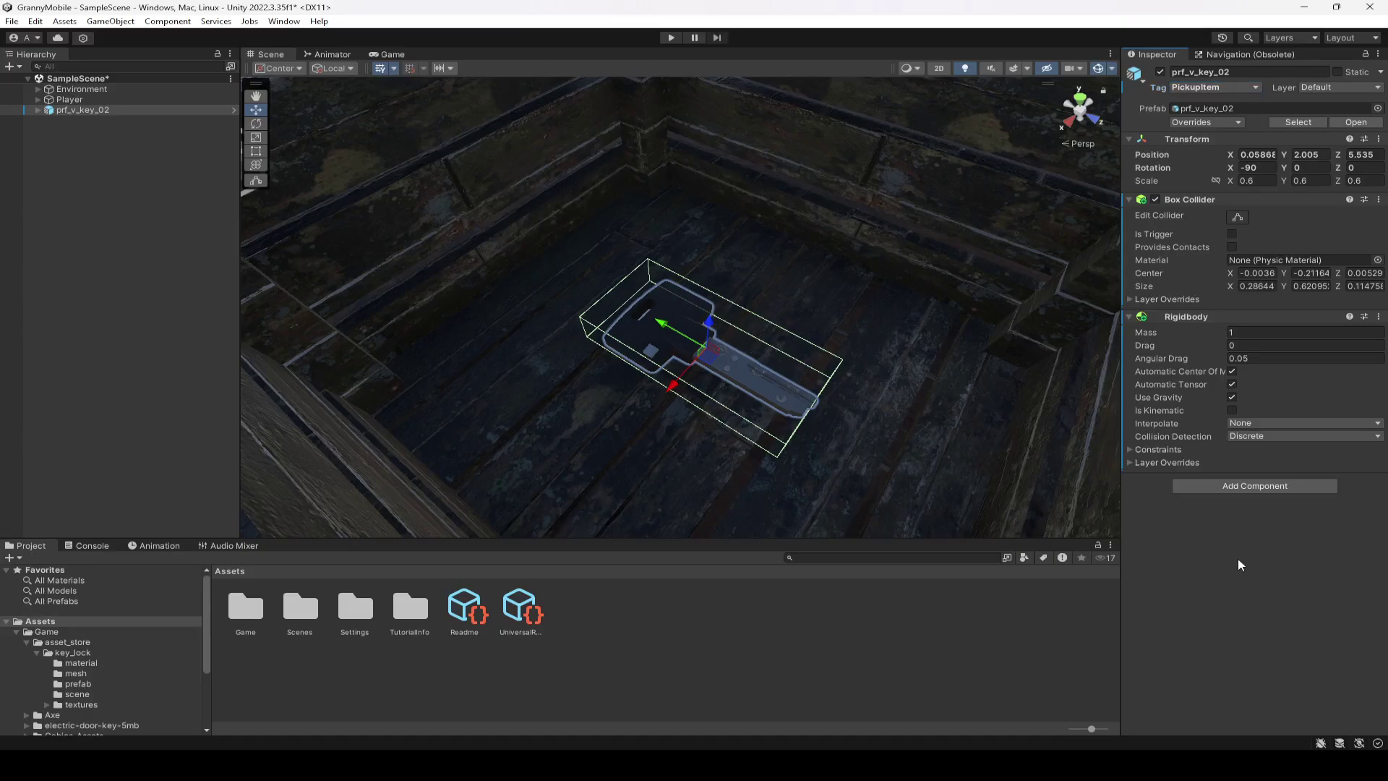
Step: Open the Assets/Game/Scripts folder in the Project window
click(17, 633)
click(59, 634)
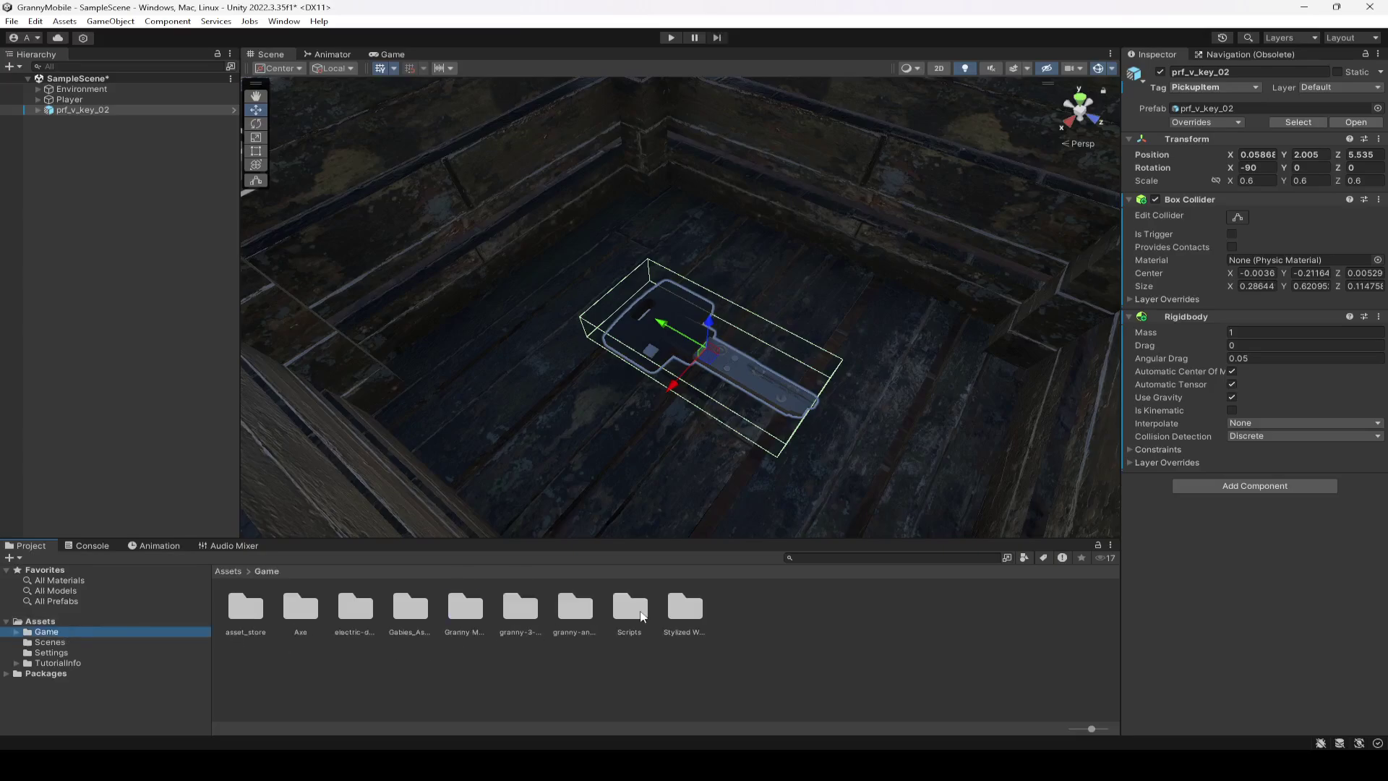
double_click(631, 610)
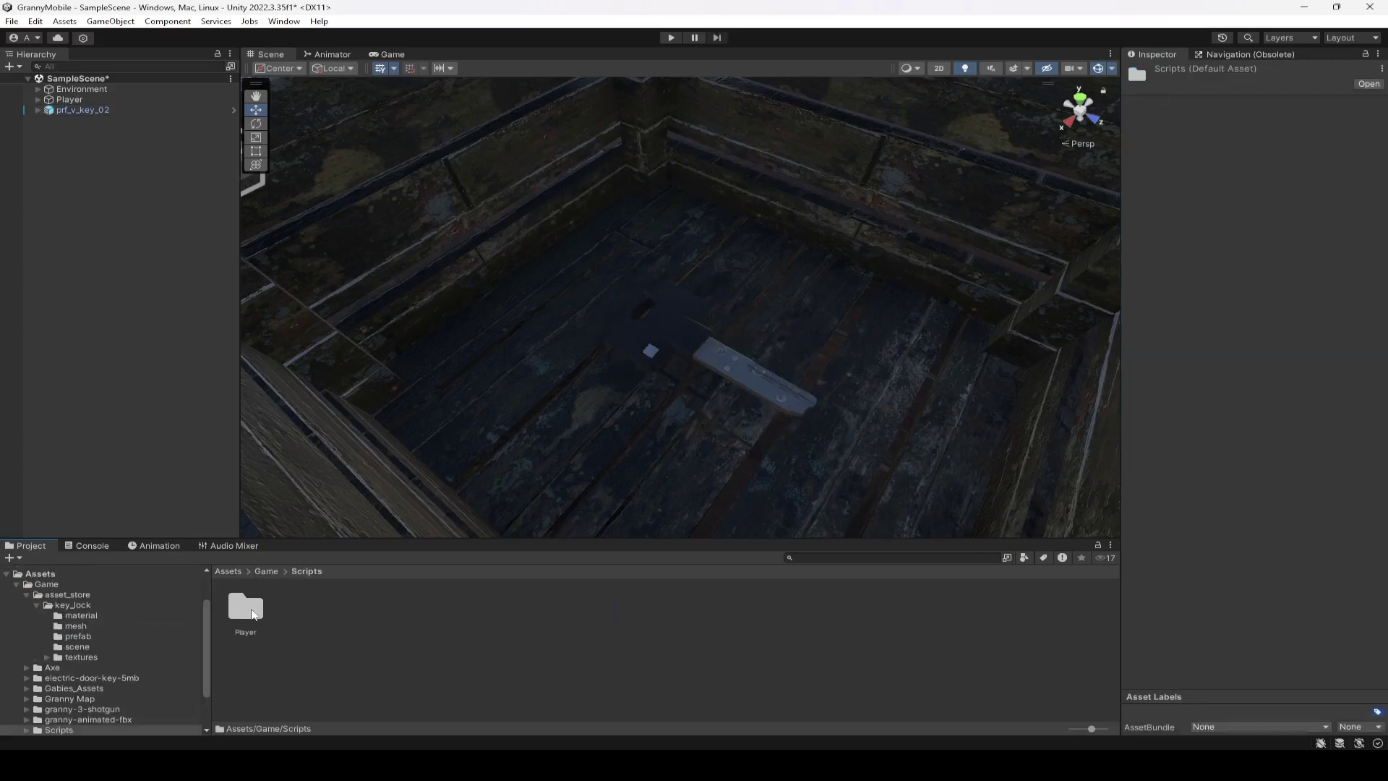
Step: Create a folder named PickandDrop in Scripts and open it
right_click(335, 638)
mouse_move(390, 257)
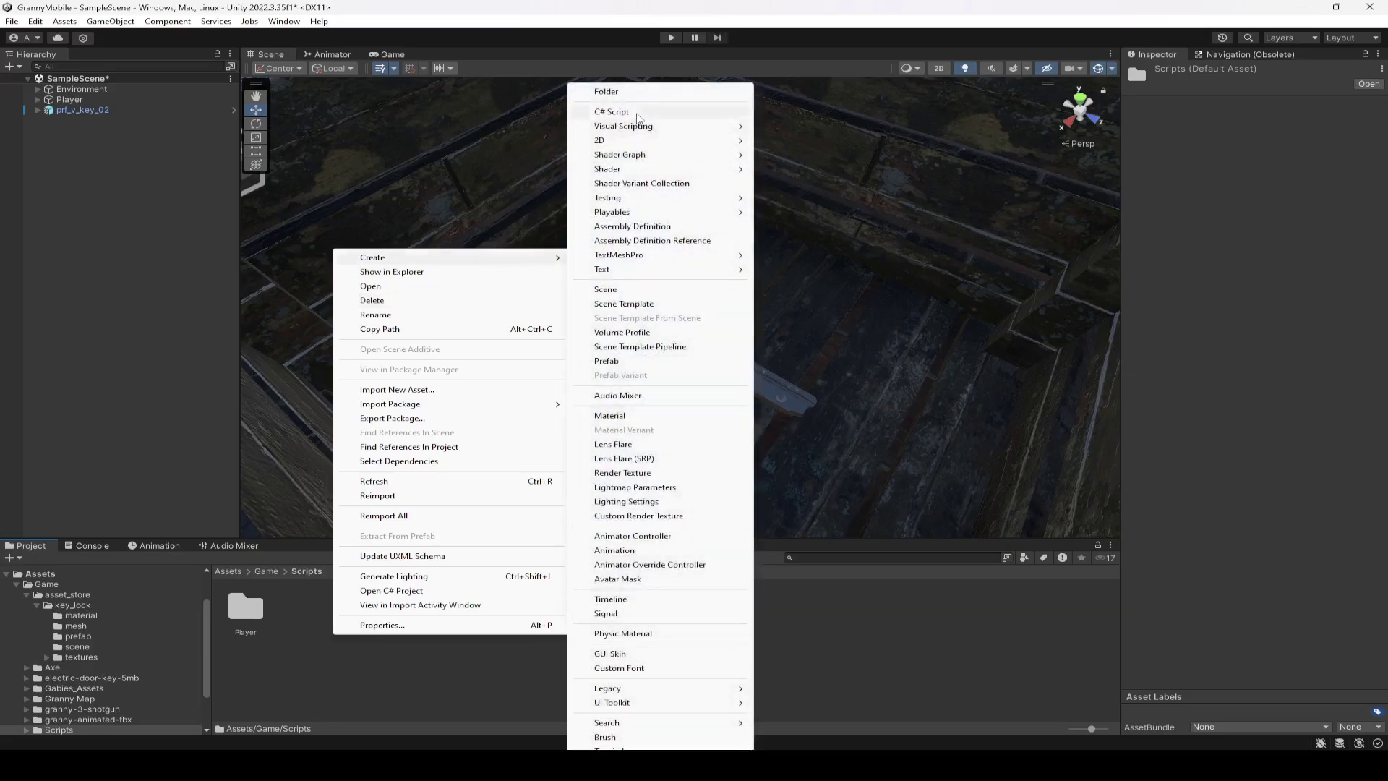
click(622, 92)
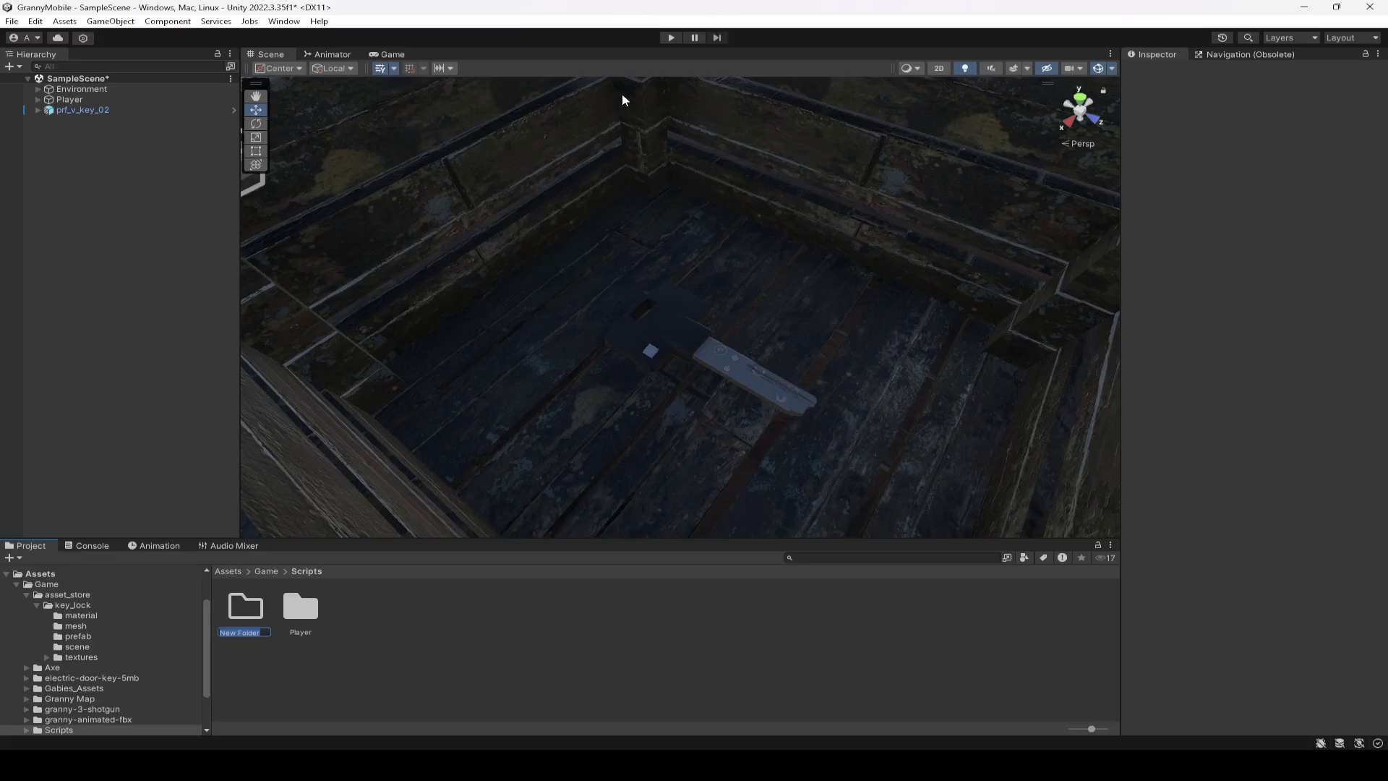
text(PickandDrop)
key(Return)
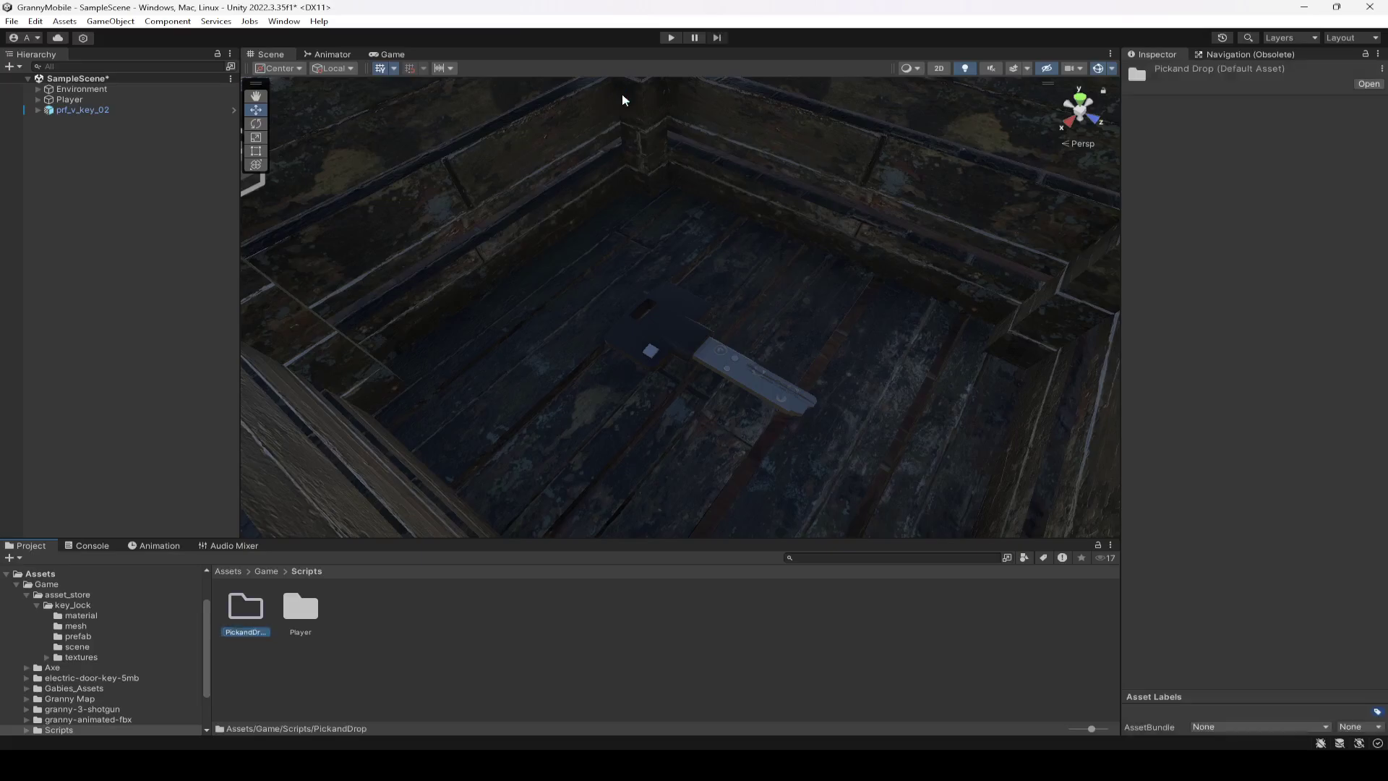
double_click(254, 606)
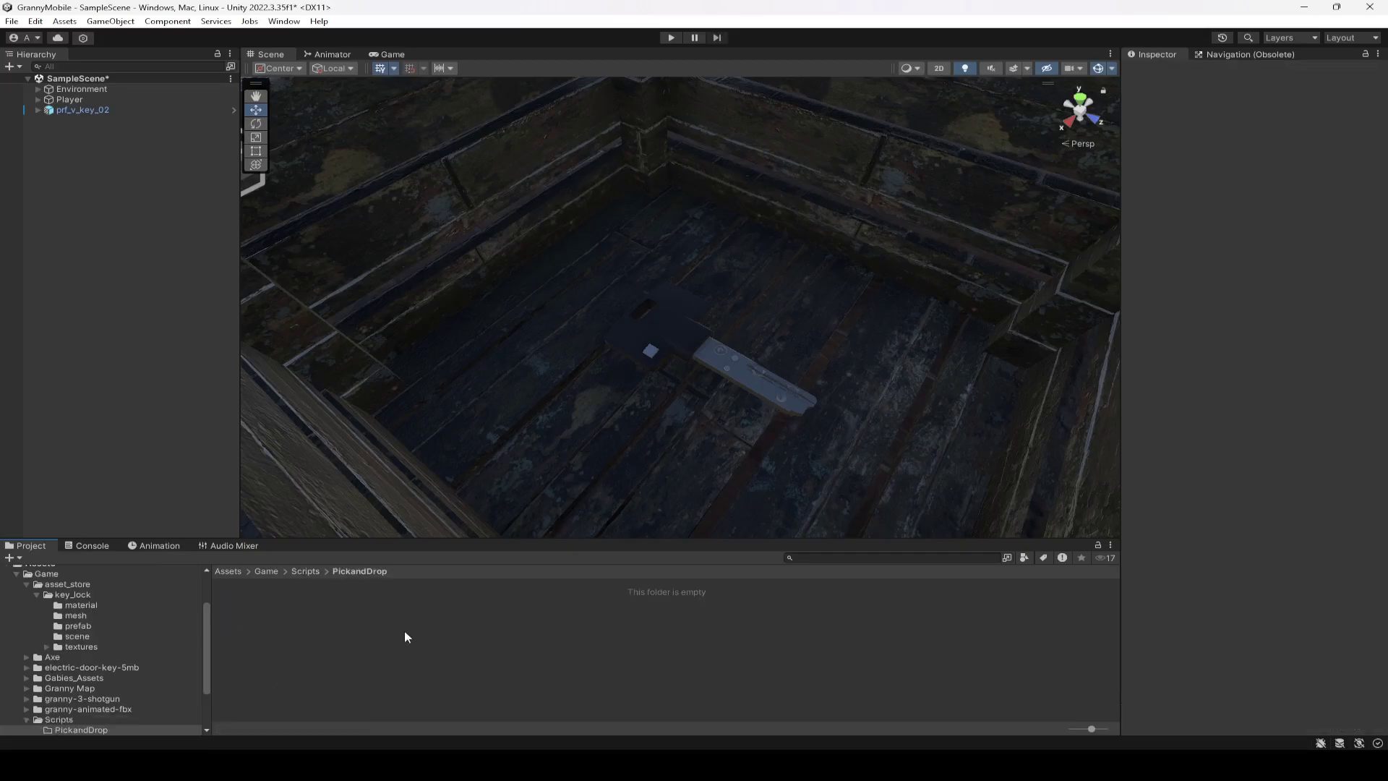
Step: Create a C# script named PlayerPickup in the PickandDrop folder
right_click(405, 630)
mouse_move(477, 260)
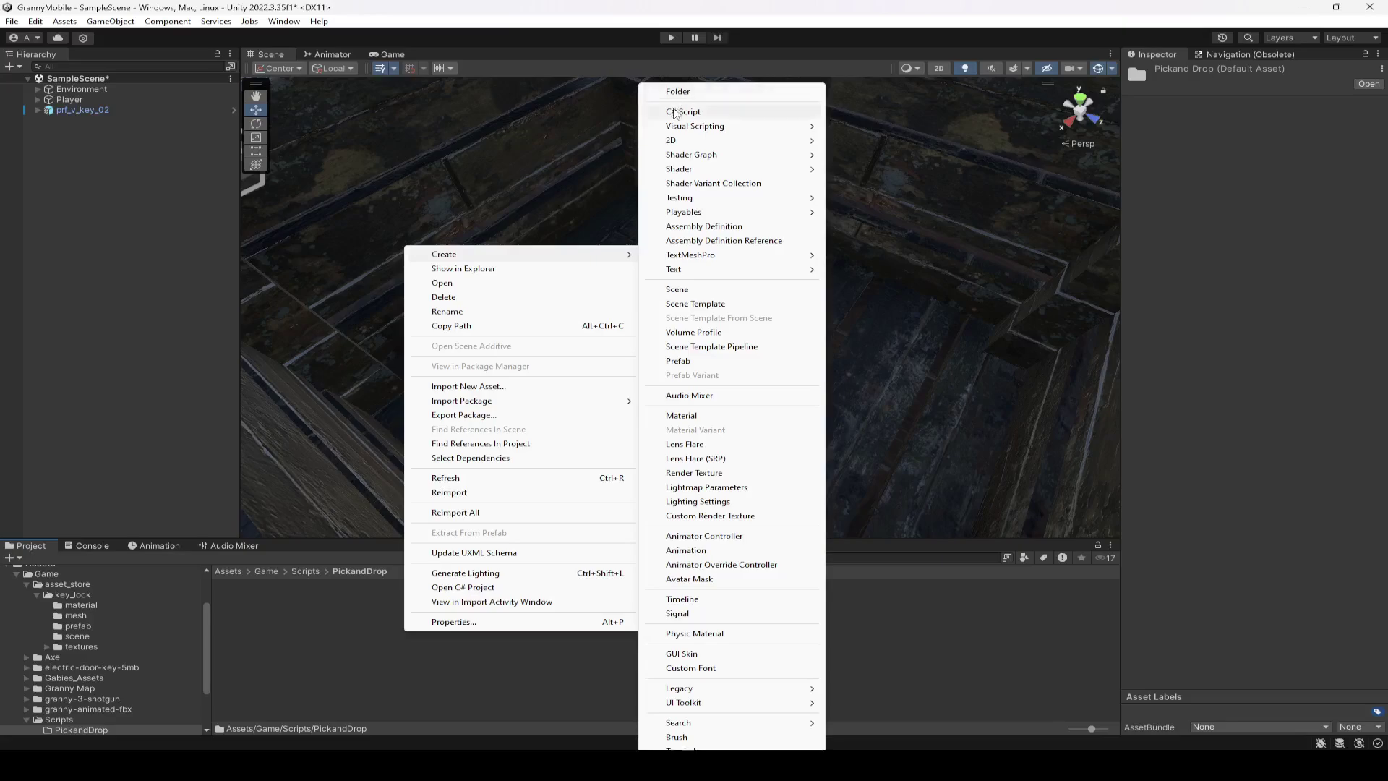
click(677, 113)
text(PlayerPick...)
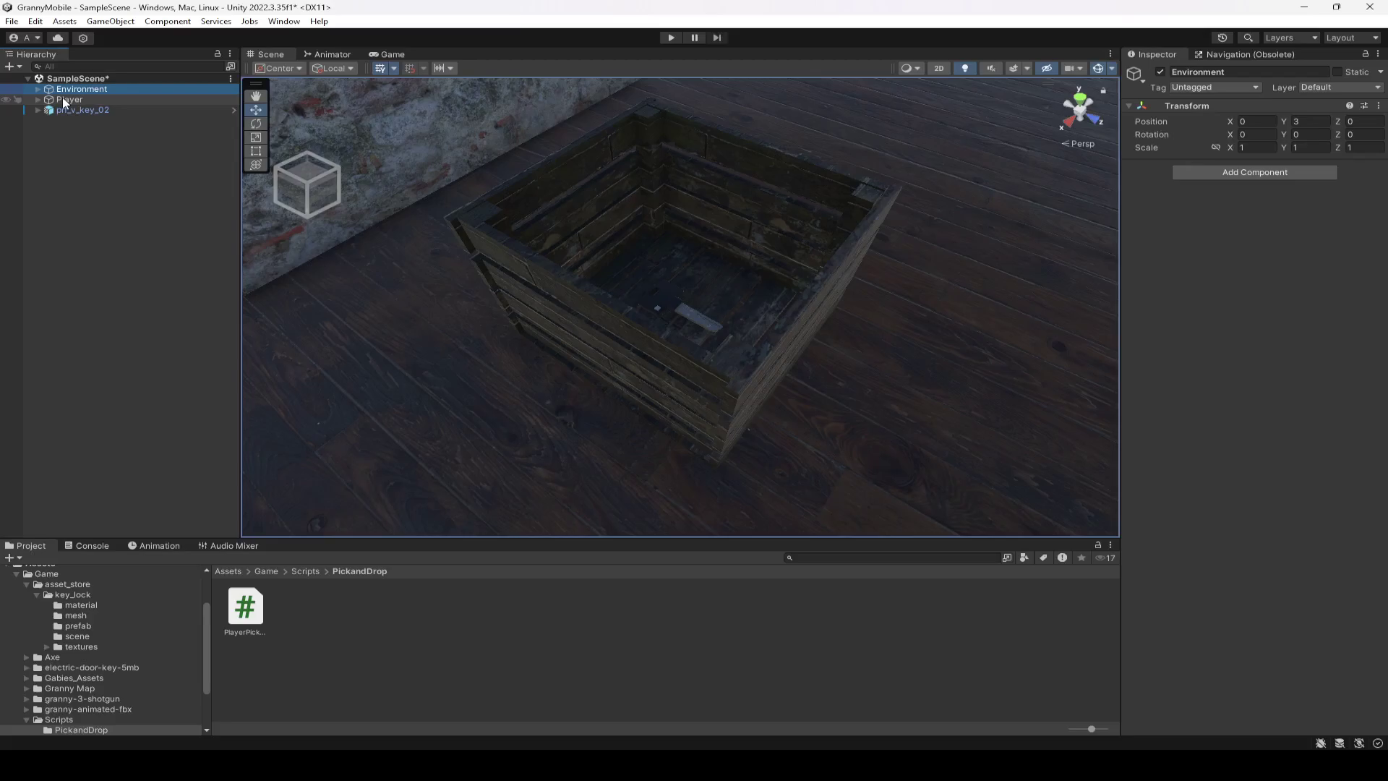
Step: Add the PlayerPickup script to Player and open it in VS Code
click(67, 100)
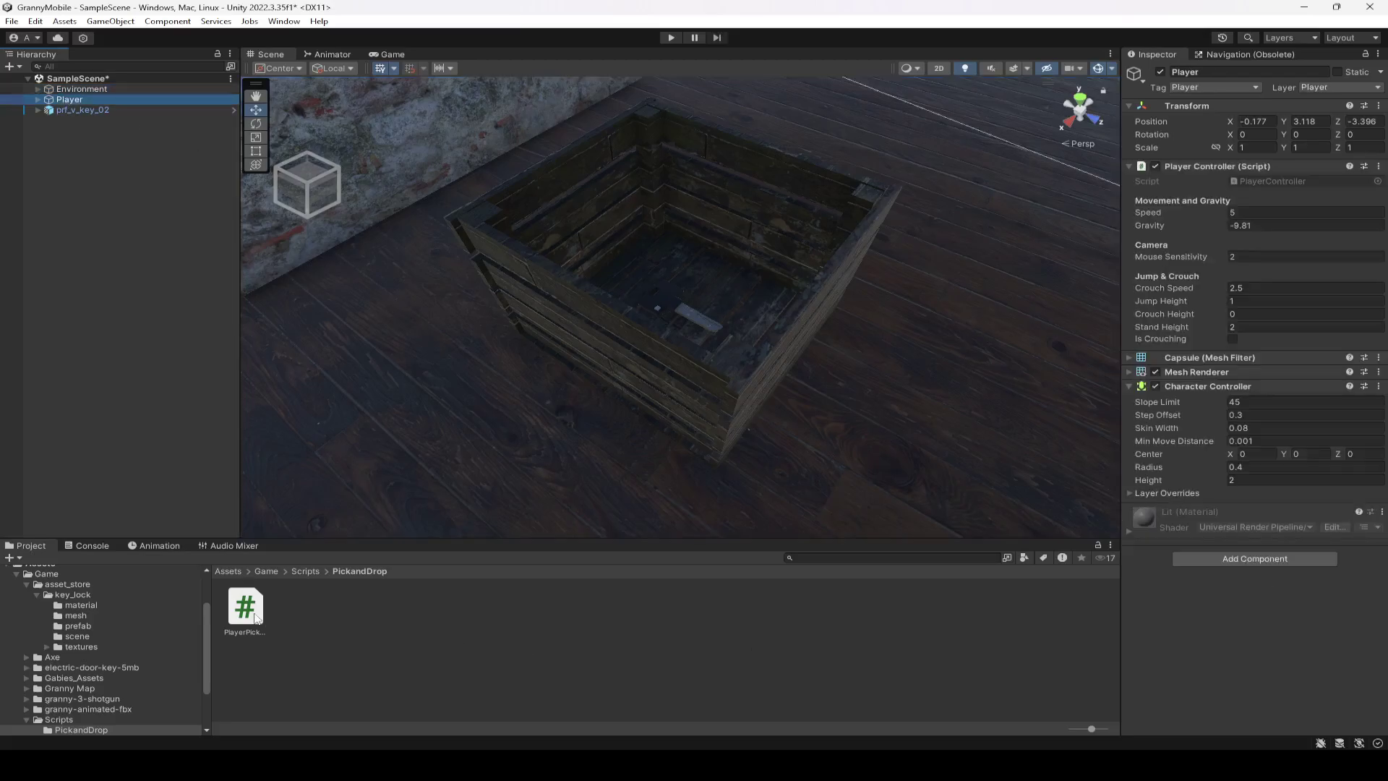
drag(257, 618, 1192, 352)
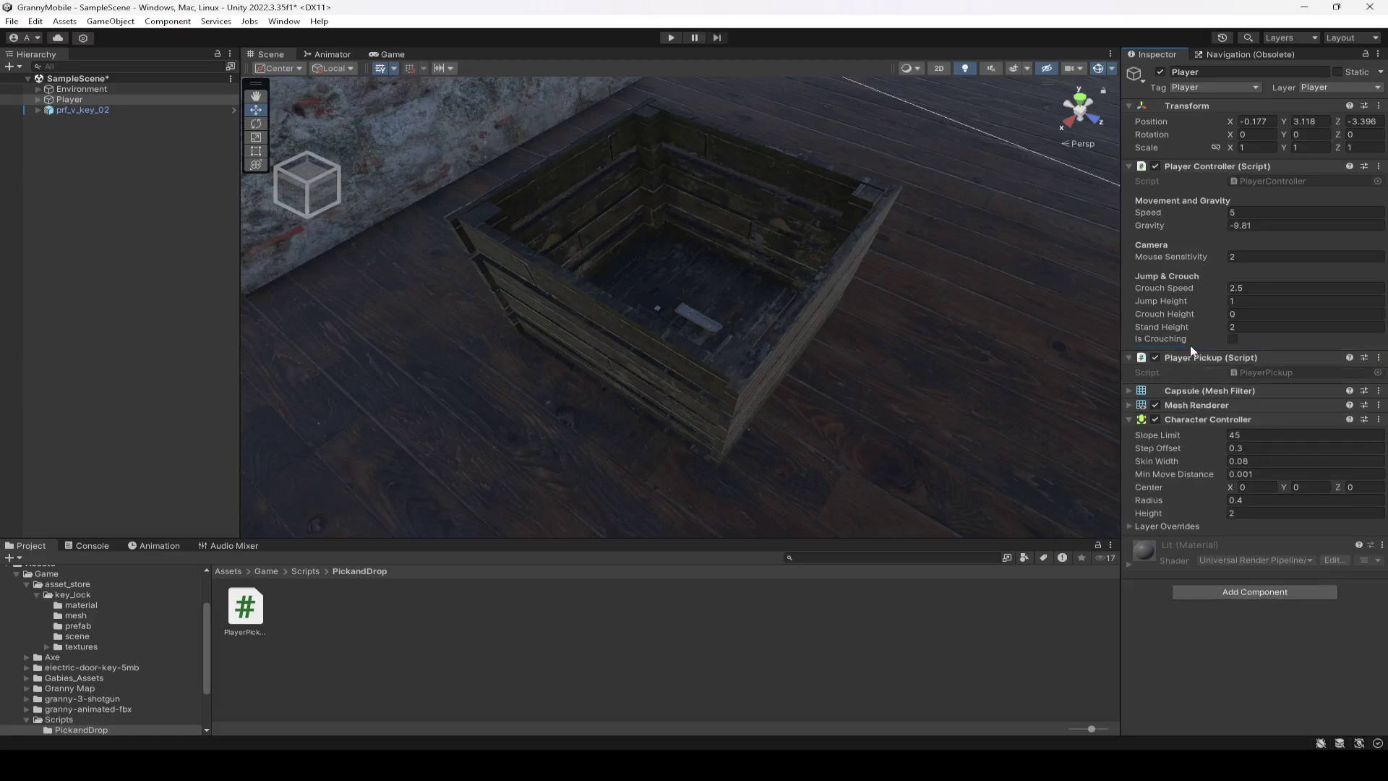
double_click(1260, 373)
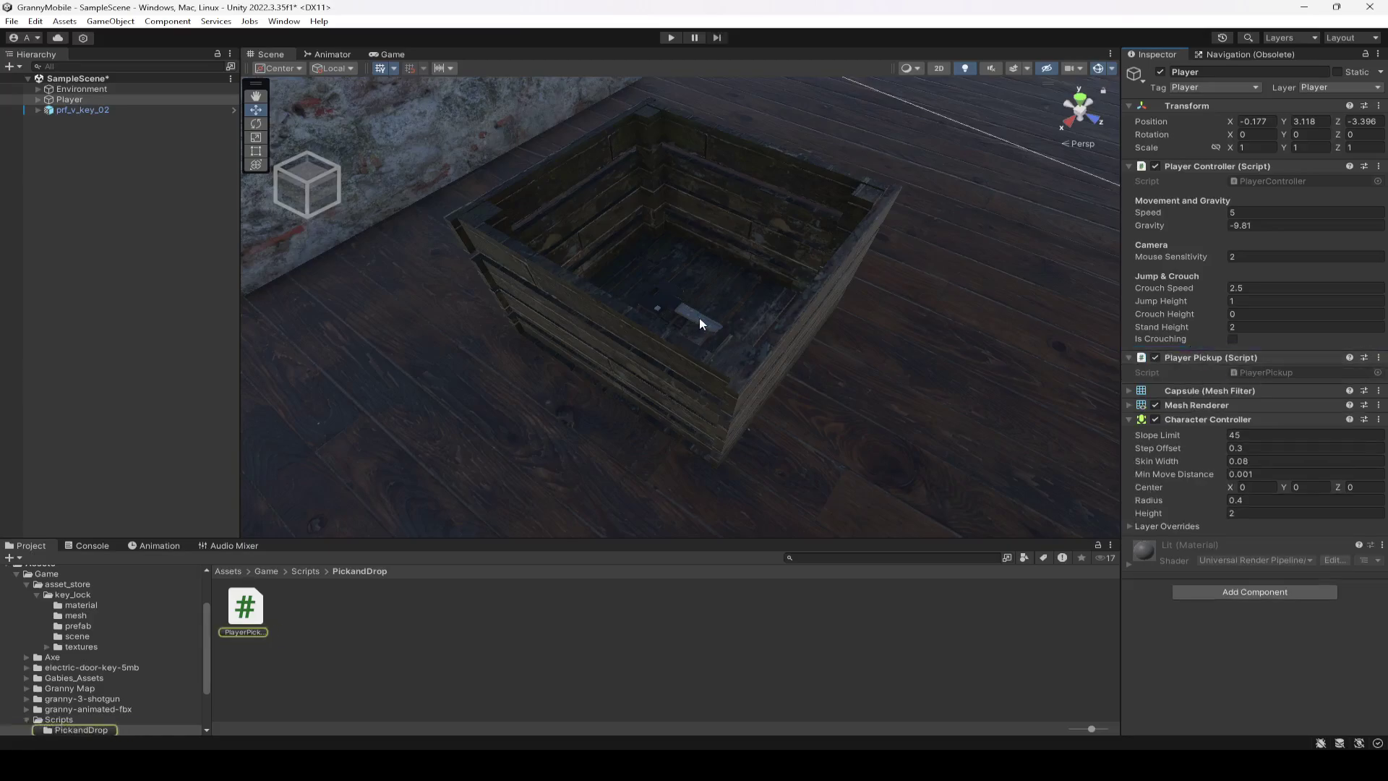